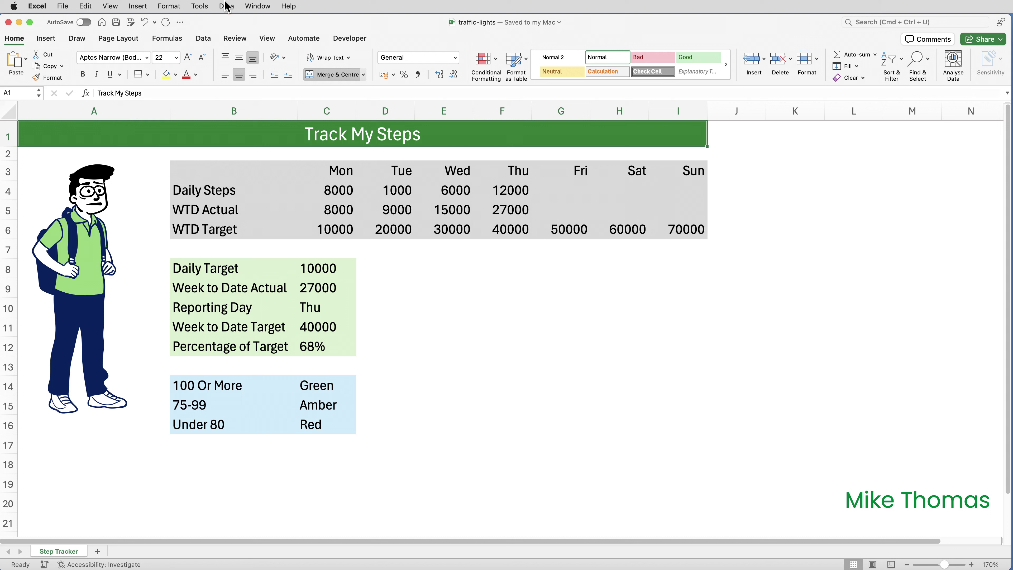
Insert the solid black traffic-light icon found by searching the stock icons for 'traffic lights'.
{"action": "left_click", "coordinate": [49, 41]}
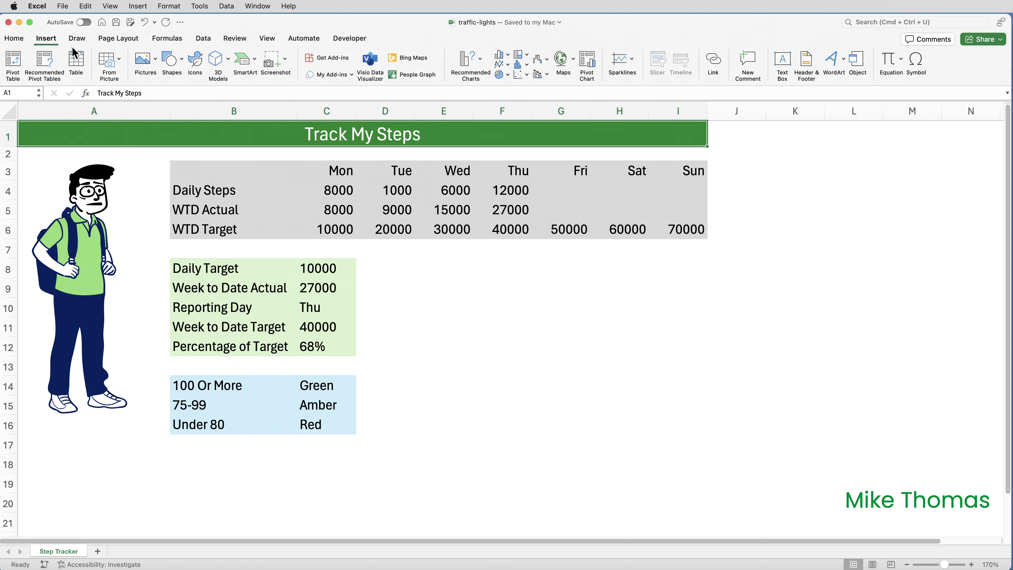
{"action": "left_click", "coordinate": [195, 64]}
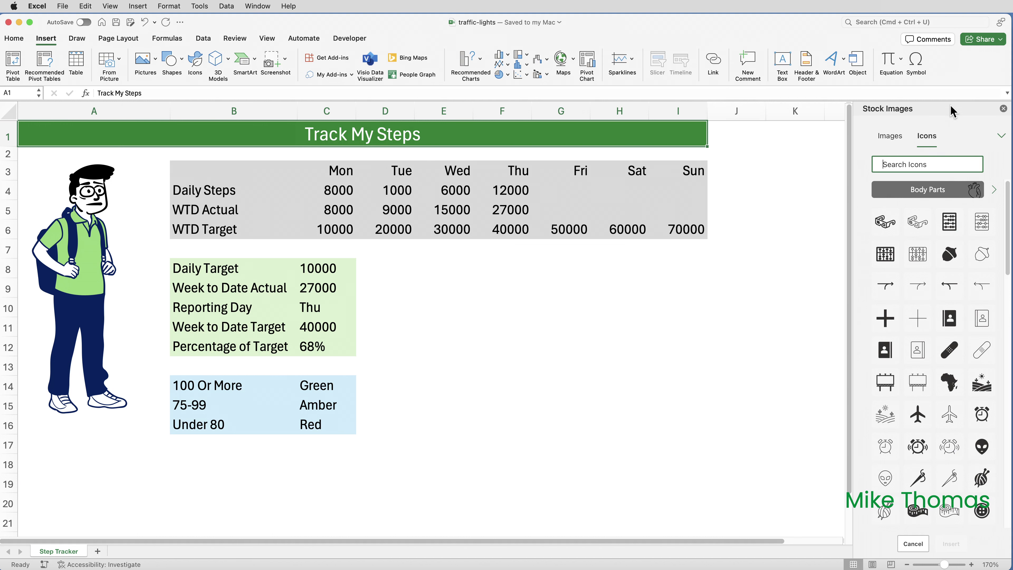
{"action": "left_click_drag", "start_coordinate": [955, 113], "coordinate": [414, 176]}
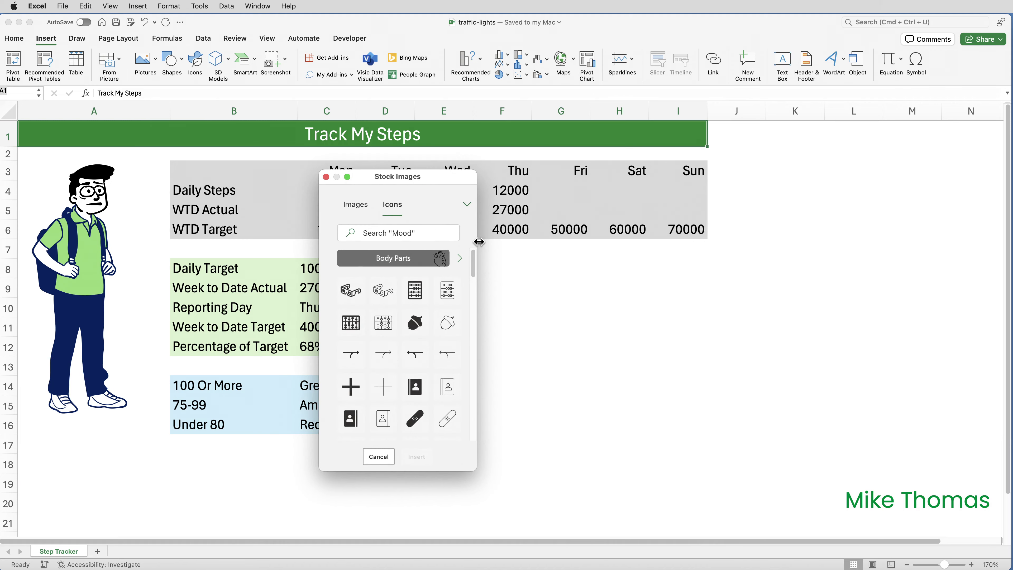
{"action": "left_click_drag", "start_coordinate": [478, 241], "coordinate": [846, 244]}
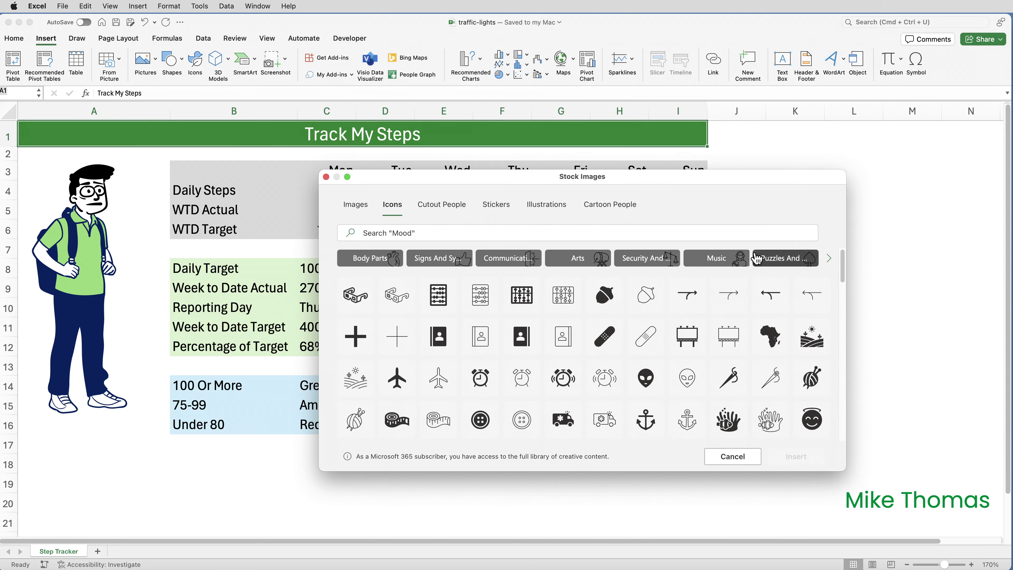
{"action": "left_click", "coordinate": [425, 234]}
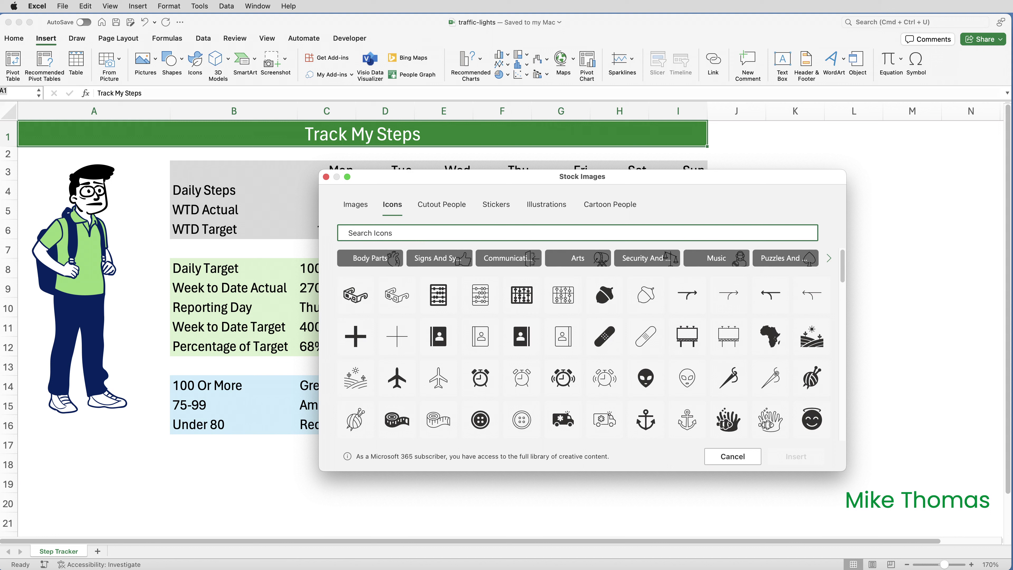
{"action": "type", "text": "traffic lights"}
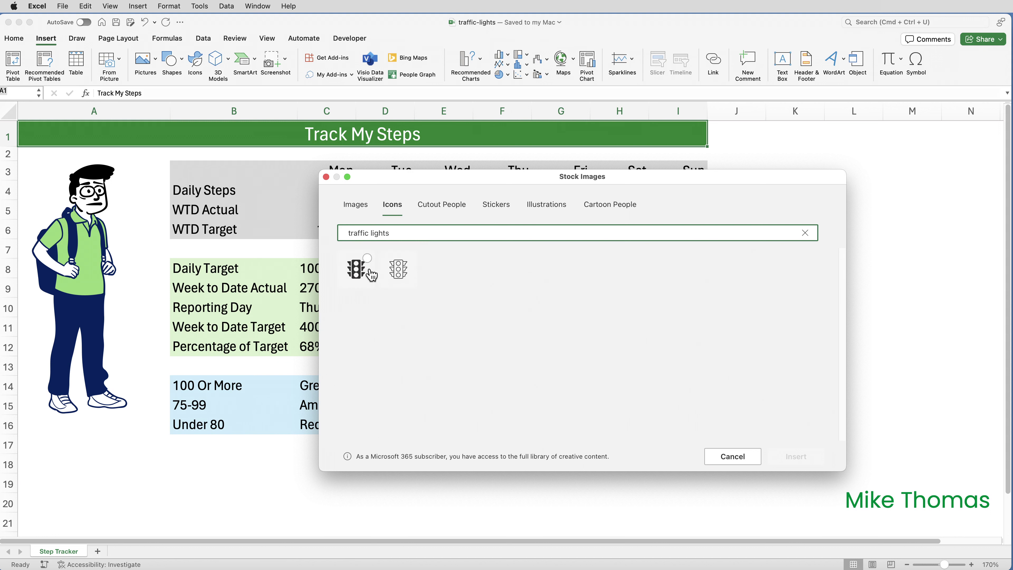
{"action": "left_click", "coordinate": [361, 269]}
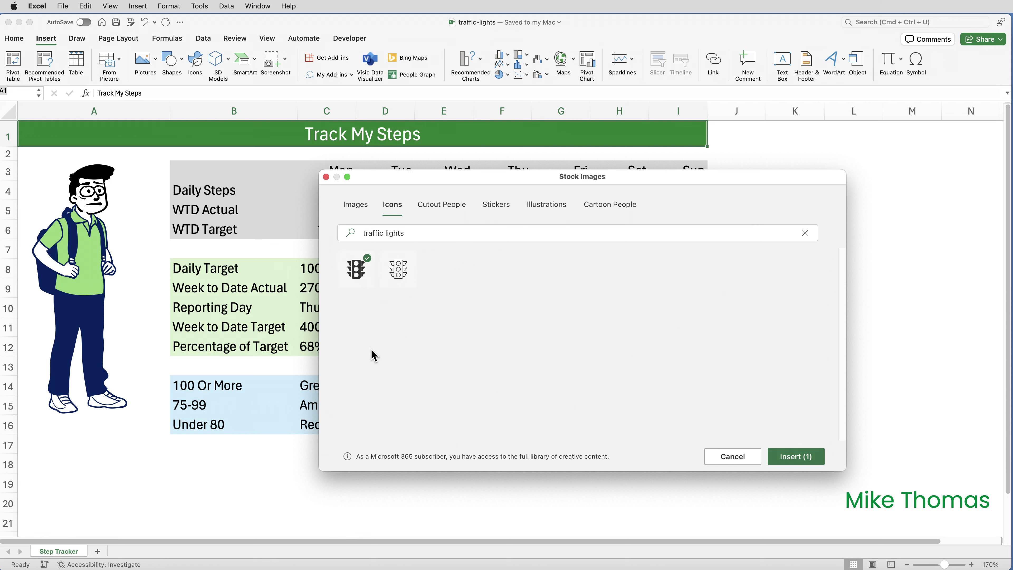
{"action": "left_click", "coordinate": [804, 461]}
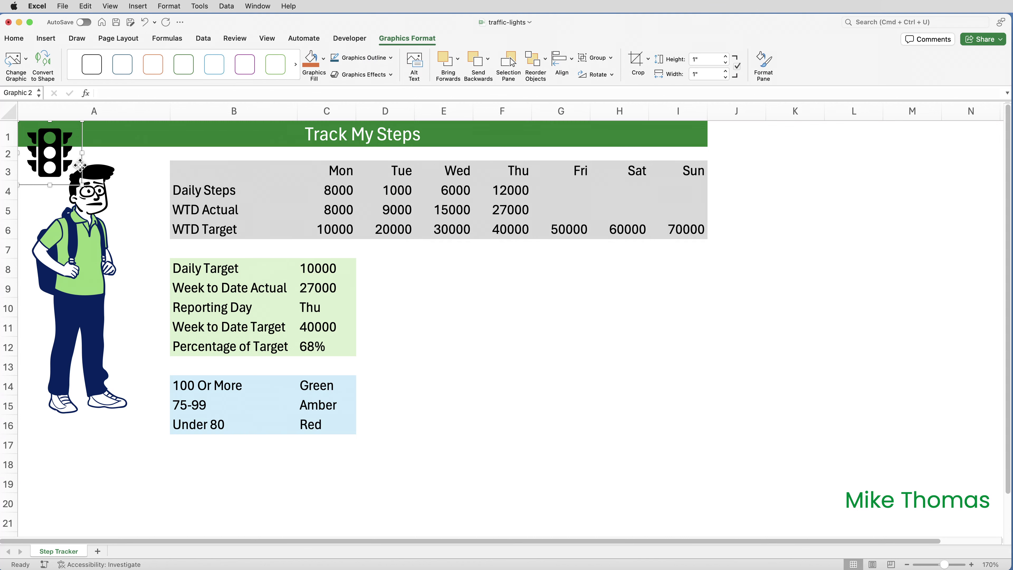
Move the traffic-light icon to around cell D8, beside the green target table.
{"action": "left_click_drag", "start_coordinate": [80, 167], "coordinate": [565, 417]}
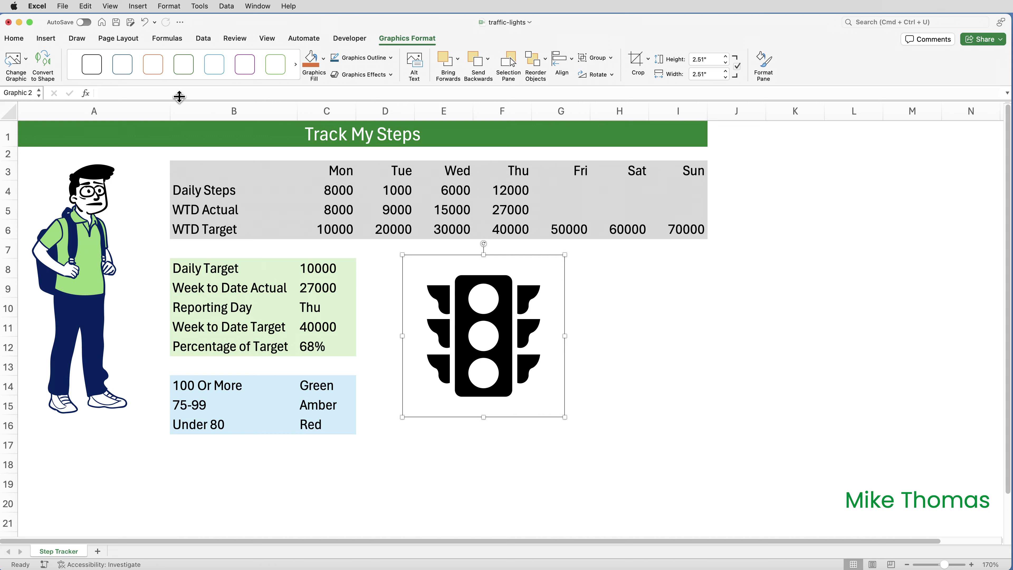
Draw a 0.53" by 0.65" rectangle shape covering the traffic light's top lamp.
{"action": "left_click", "coordinate": [52, 39]}
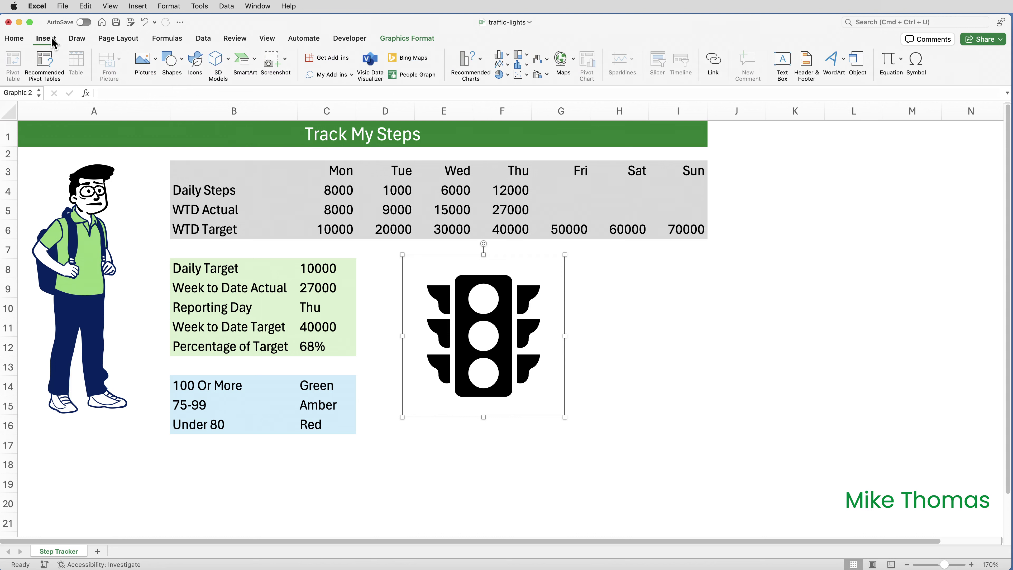
{"action": "left_click", "coordinate": [172, 61]}
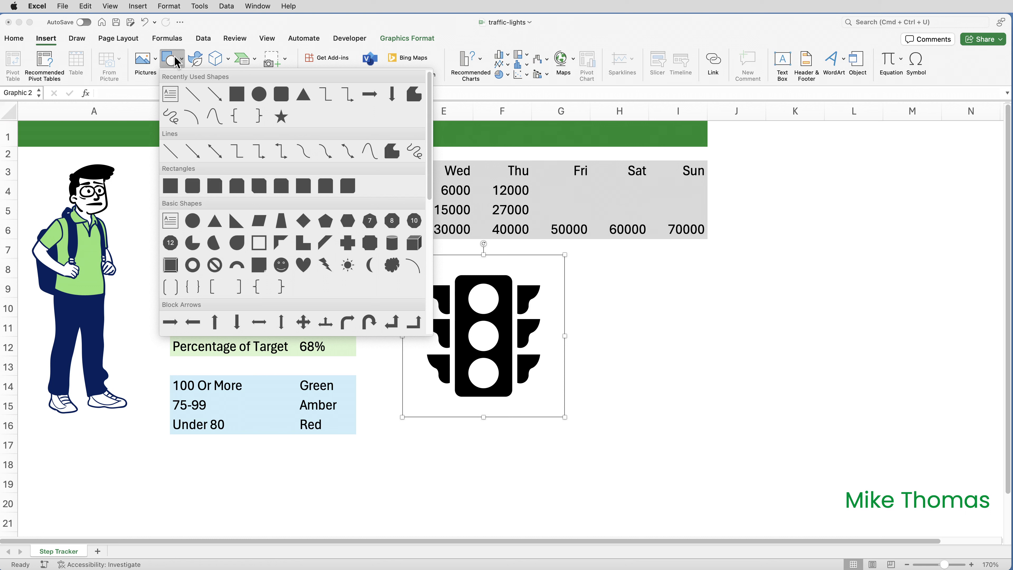
{"action": "left_click", "coordinate": [170, 187]}
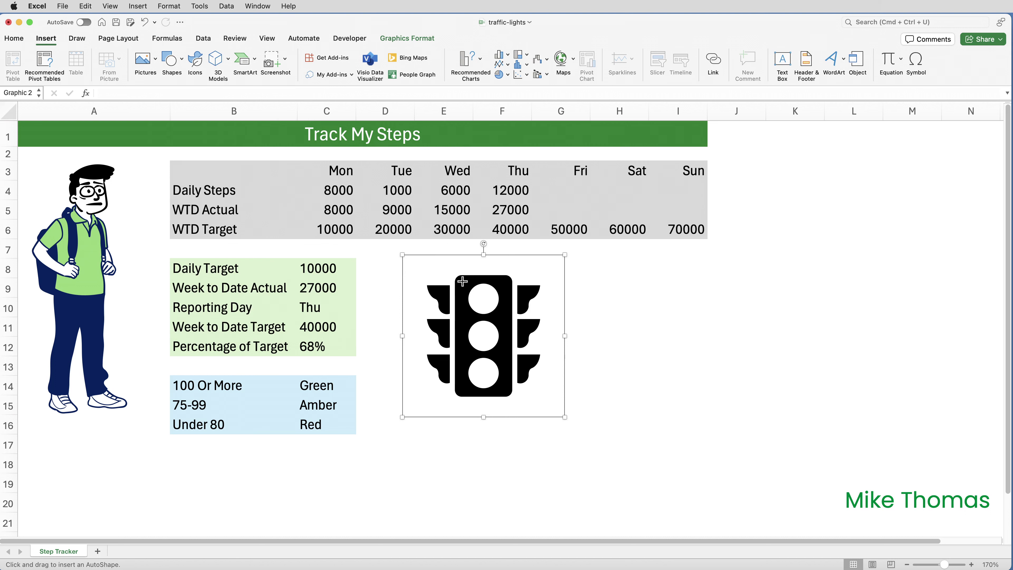
{"action": "left_click_drag", "start_coordinate": [462, 281], "coordinate": [475, 310]}
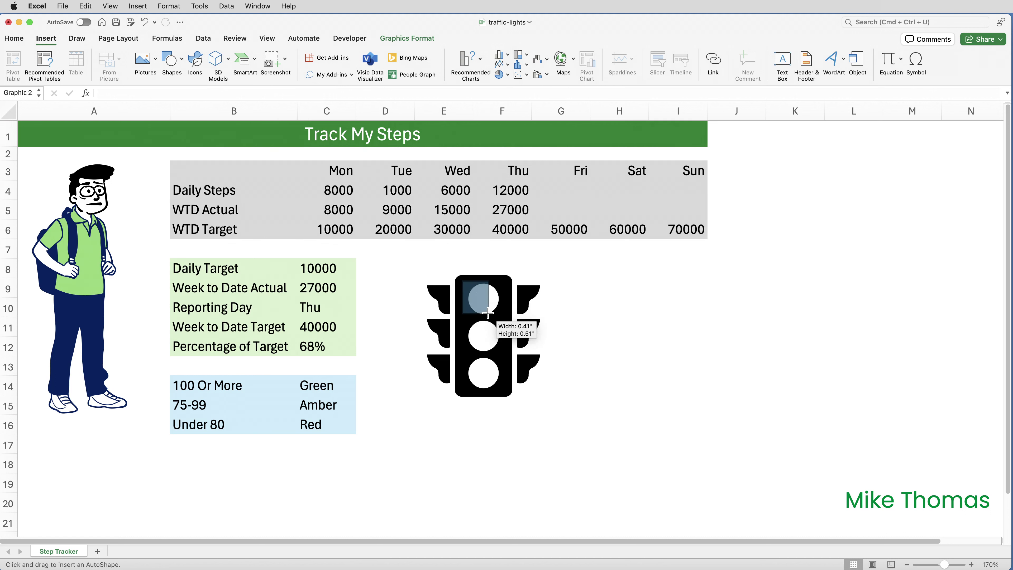
{"action": "left_click_drag", "start_coordinate": [487, 313], "coordinate": [503, 315]}
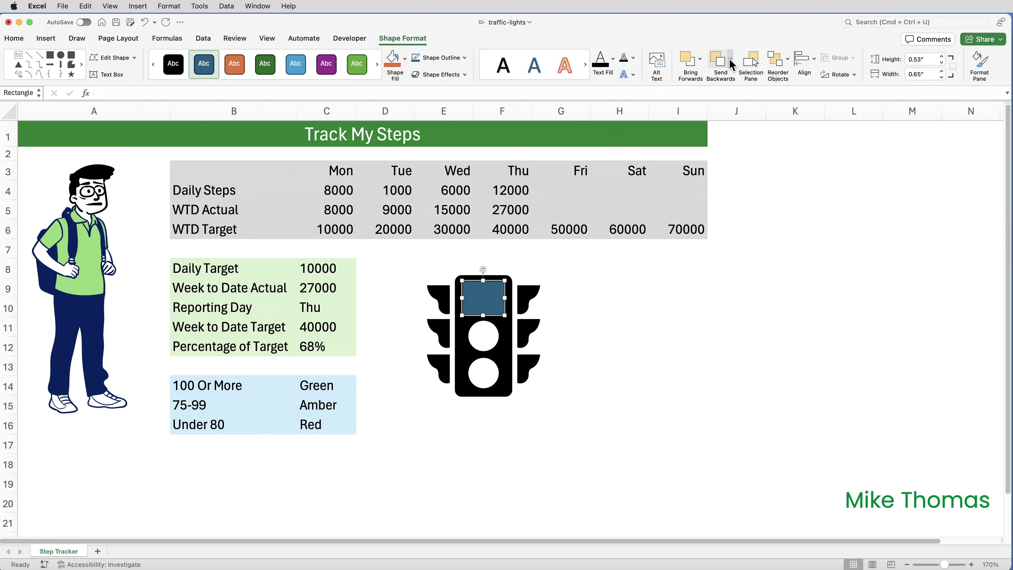
Send the rectangle behind the traffic-light icon and shift the icon aside to reveal it.
{"action": "left_click", "coordinate": [720, 63]}
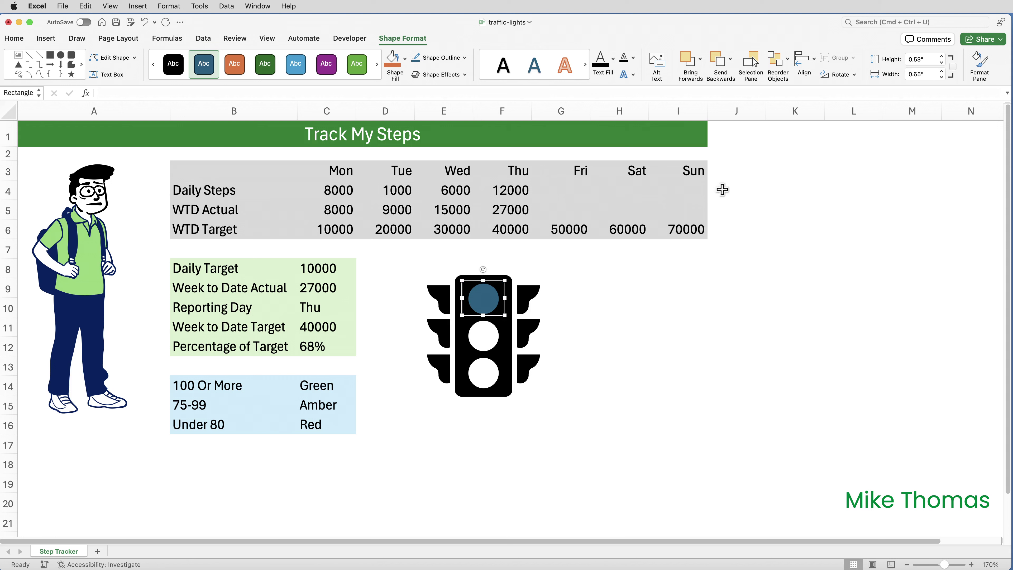
{"action": "left_click", "coordinate": [509, 343]}
{"action": "mouse_move", "coordinate": [510, 342]}
{"action": "left_mouse_down"}
{"action": "mouse_move", "coordinate": [511, 382]}
{"action": "mouse_move", "coordinate": [507, 342]}
{"action": "left_mouse_up"}
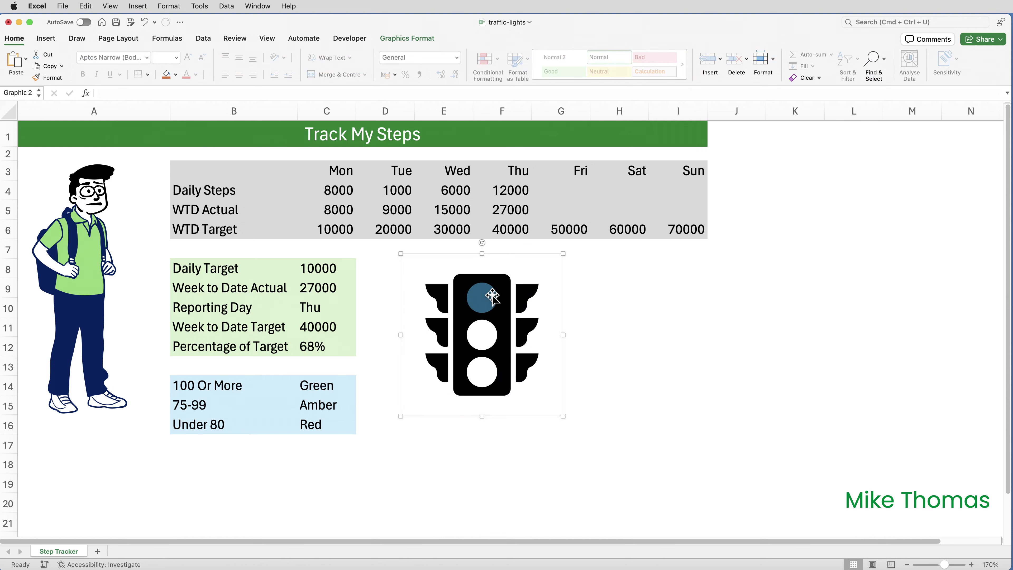
Fill the rectangle red and move the traffic light back over it.
{"action": "left_click", "coordinate": [497, 295]}
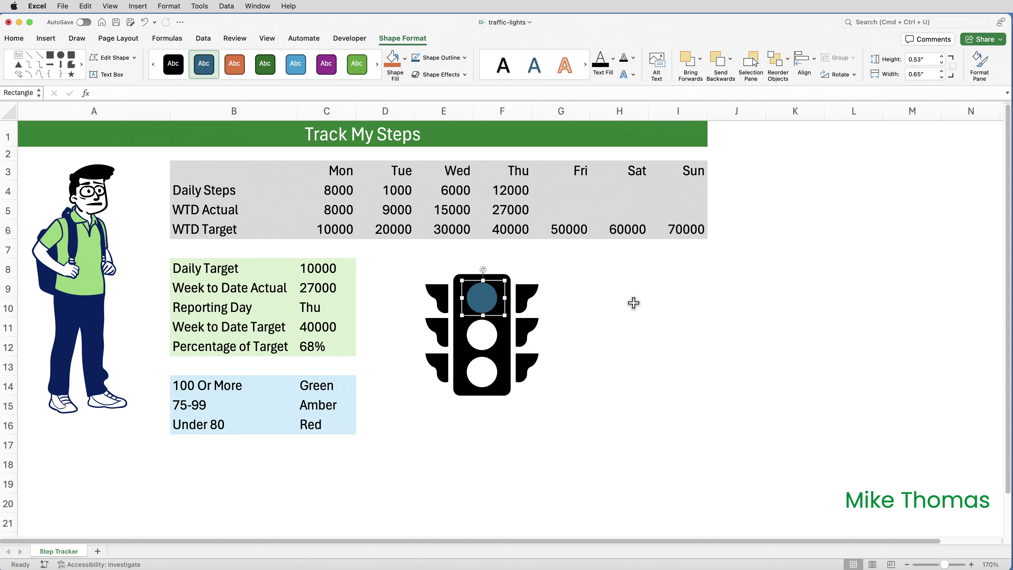
{"action": "left_click", "coordinate": [15, 38]}
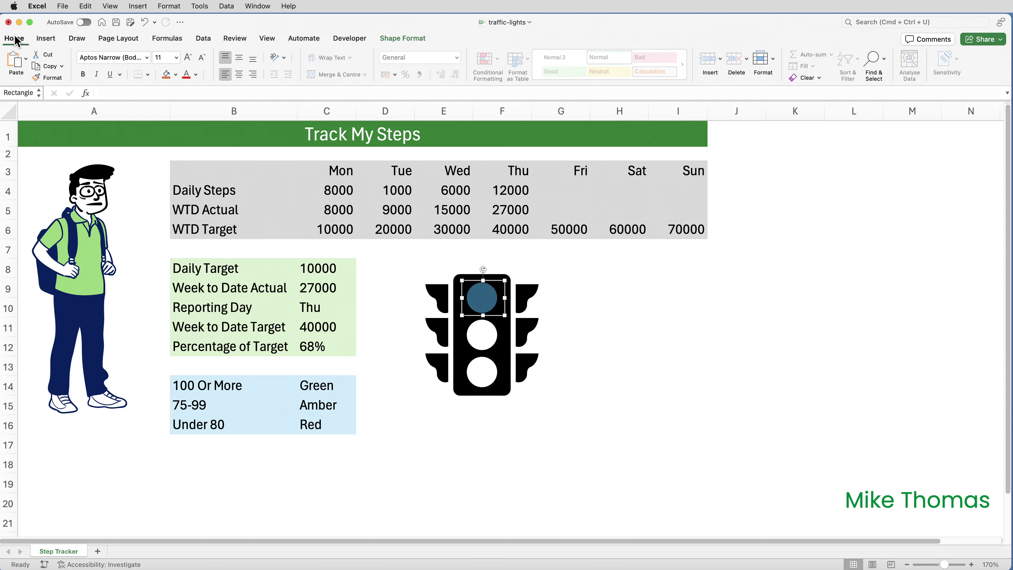
{"action": "left_click", "coordinate": [176, 76]}
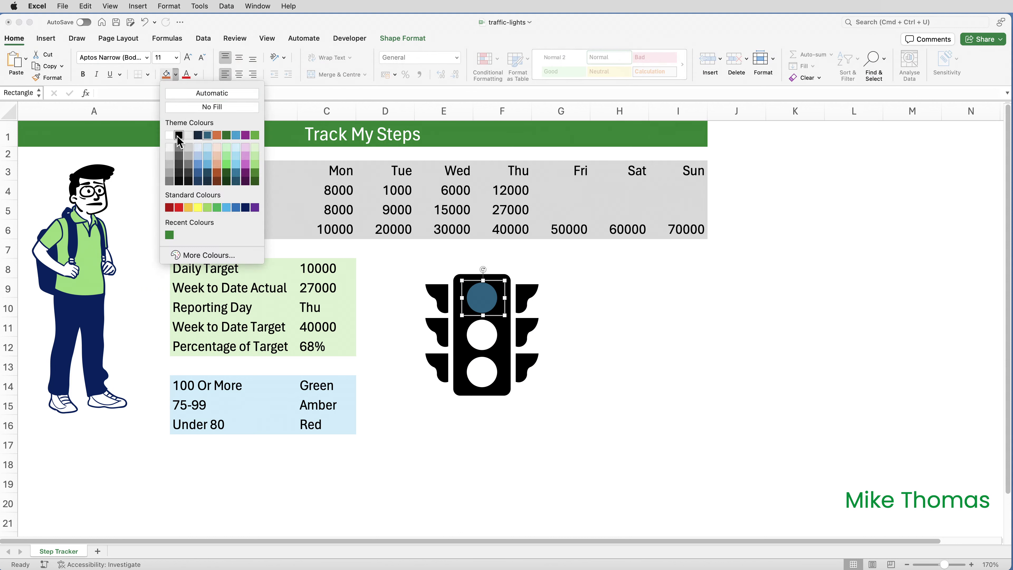
{"action": "left_click", "coordinate": [179, 208]}
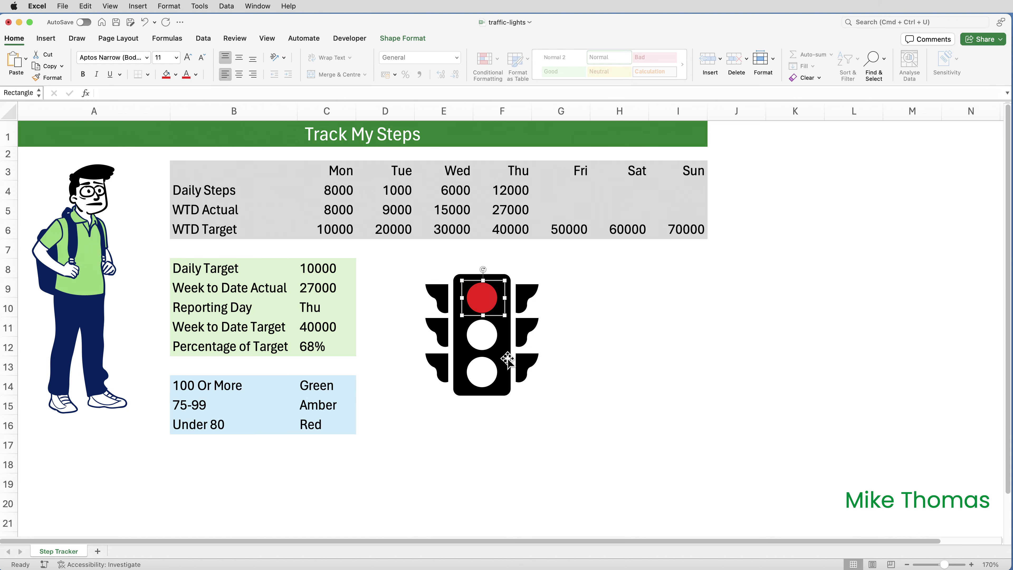
{"action": "mouse_move", "coordinate": [507, 358]}
{"action": "left_mouse_down"}
{"action": "mouse_move", "coordinate": [538, 387]}
{"action": "mouse_move", "coordinate": [507, 358]}
{"action": "left_mouse_up"}
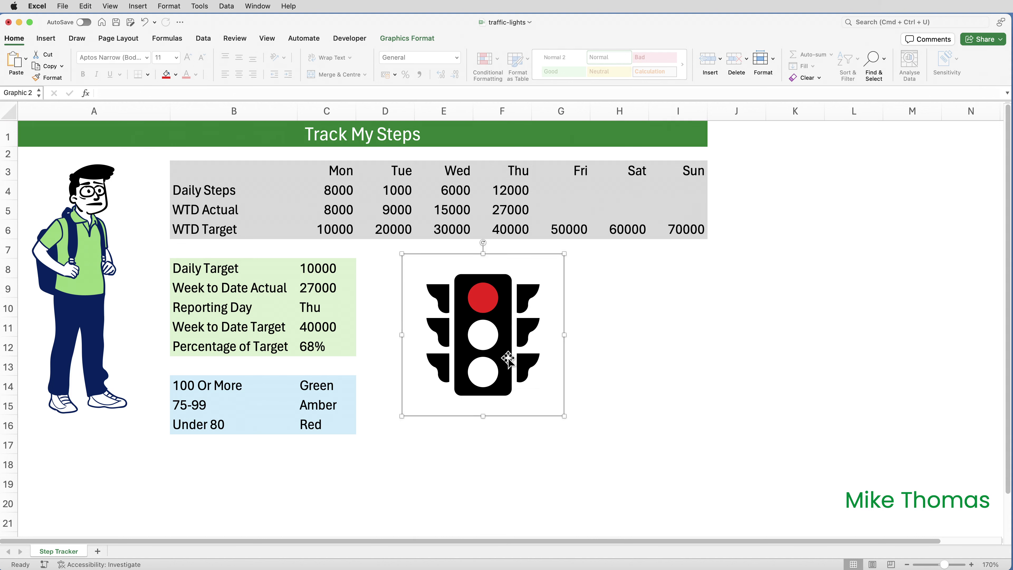
Group the traffic-light icon with the red rectangle and place the group beside the target table.
{"action": "left_click", "coordinate": [696, 328]}
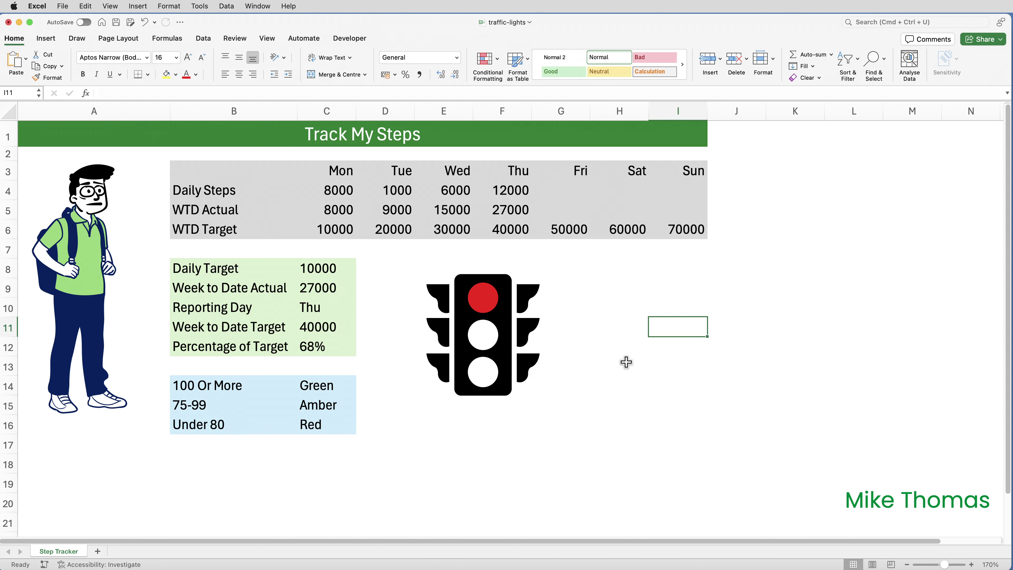
{"action": "left_click", "coordinate": [508, 363]}
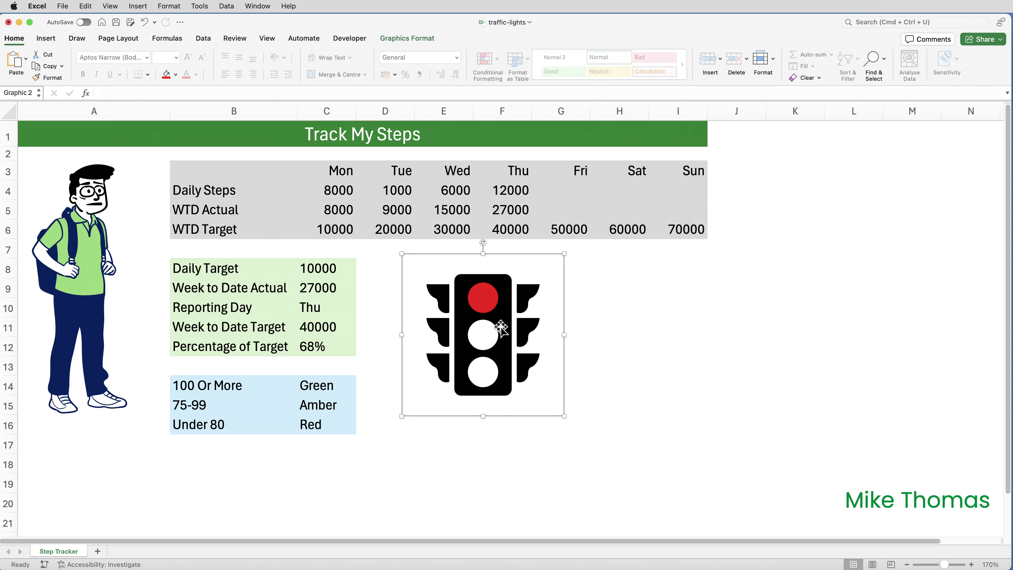
{"action": "left_click", "coordinate": [487, 310]}
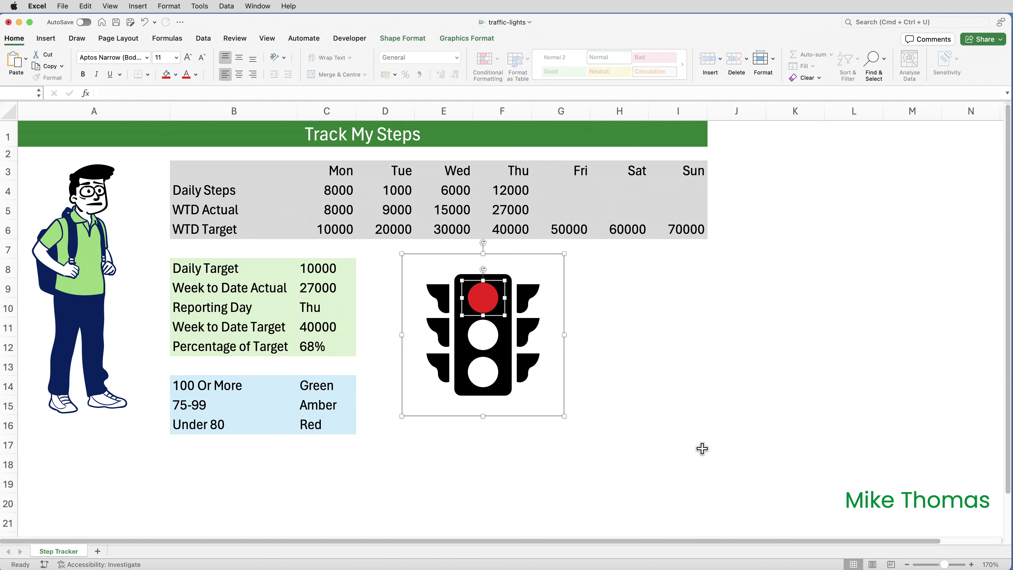
{"action": "left_click", "coordinate": [457, 40]}
{"action": "left_click", "coordinate": [610, 57]}
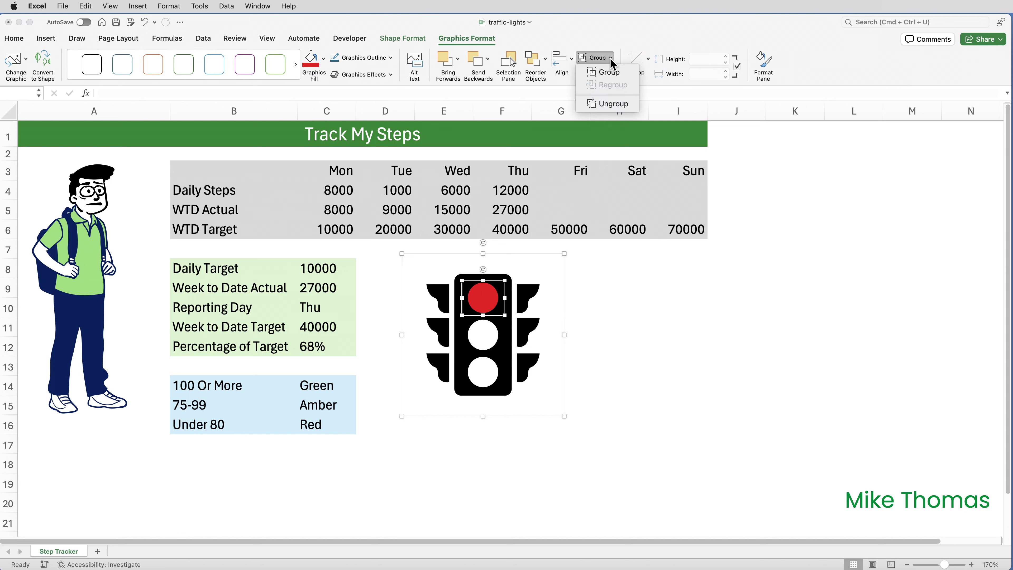
{"action": "left_click", "coordinate": [611, 74]}
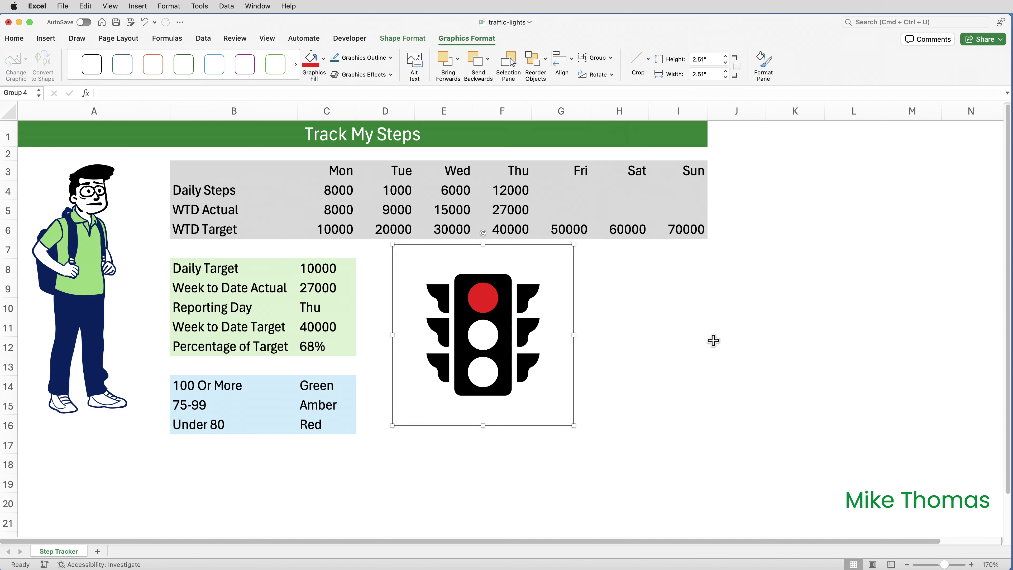
{"action": "left_click_drag", "start_coordinate": [572, 393], "coordinate": [550, 383]}
{"action": "left_click", "coordinate": [718, 389]}
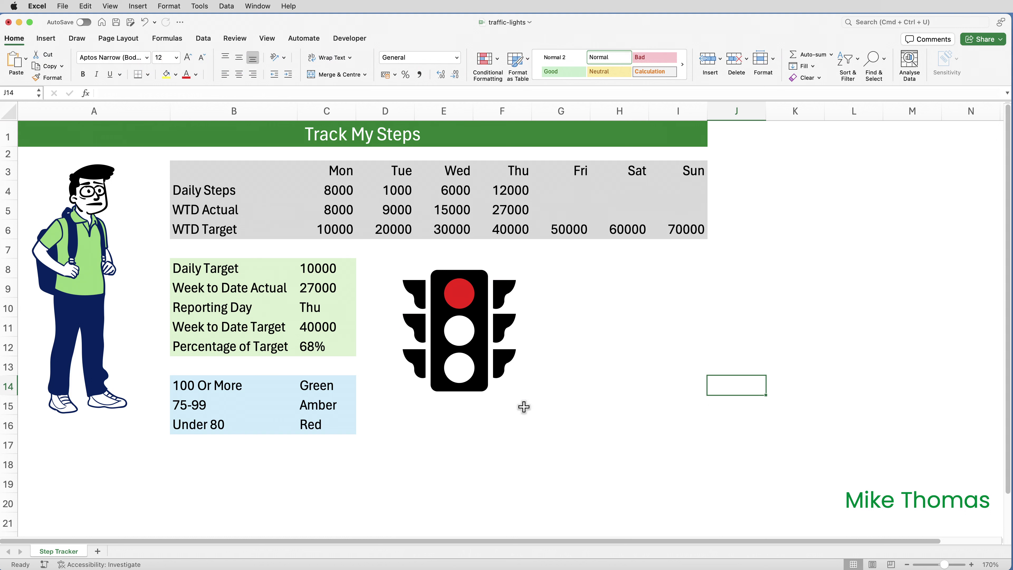
Duplicate the traffic-light group twice, placing copies in columns G–H and around column K.
{"action": "left_click", "coordinate": [483, 386]}
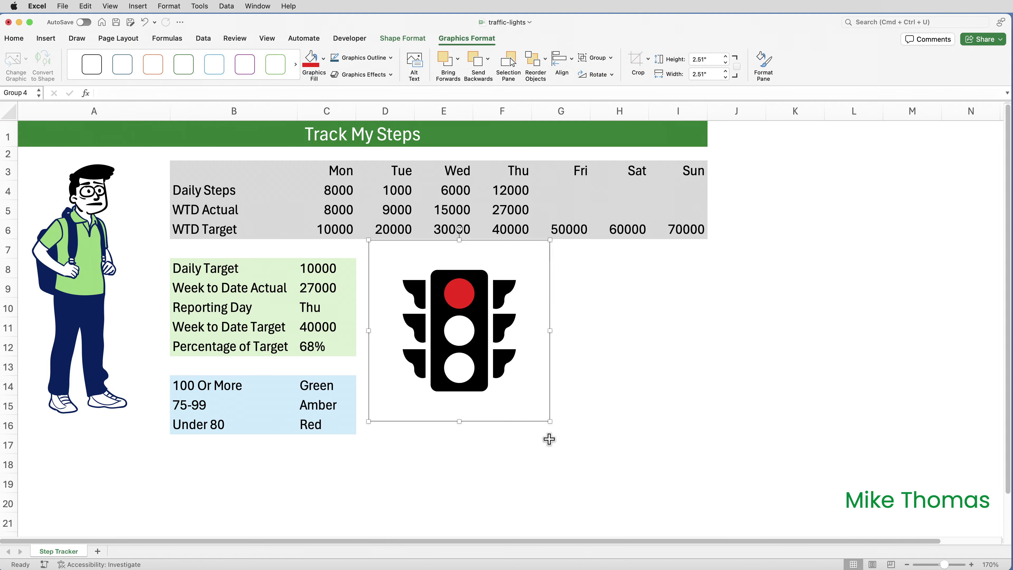
{"action": "key", "text": "super+d"}
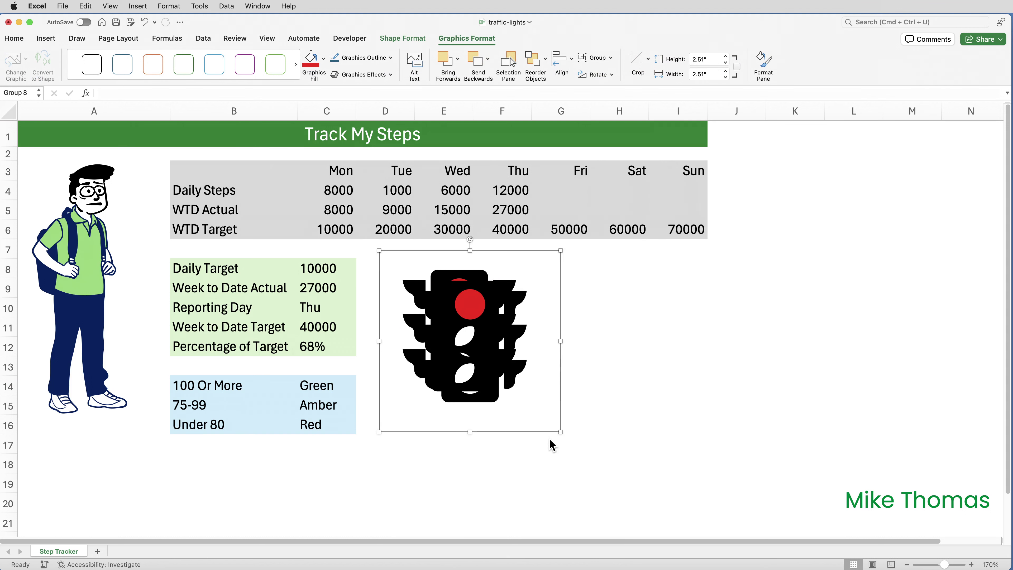
{"action": "key", "text": "super+d"}
{"action": "left_click_drag", "start_coordinate": [500, 350], "coordinate": [852, 326]}
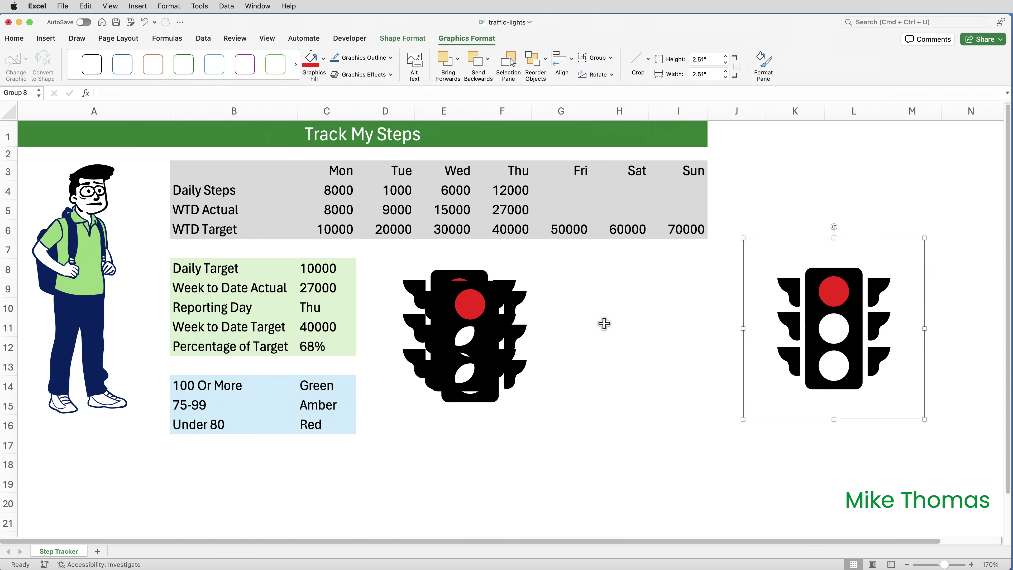
{"action": "left_click_drag", "start_coordinate": [470, 326], "coordinate": [649, 315]}
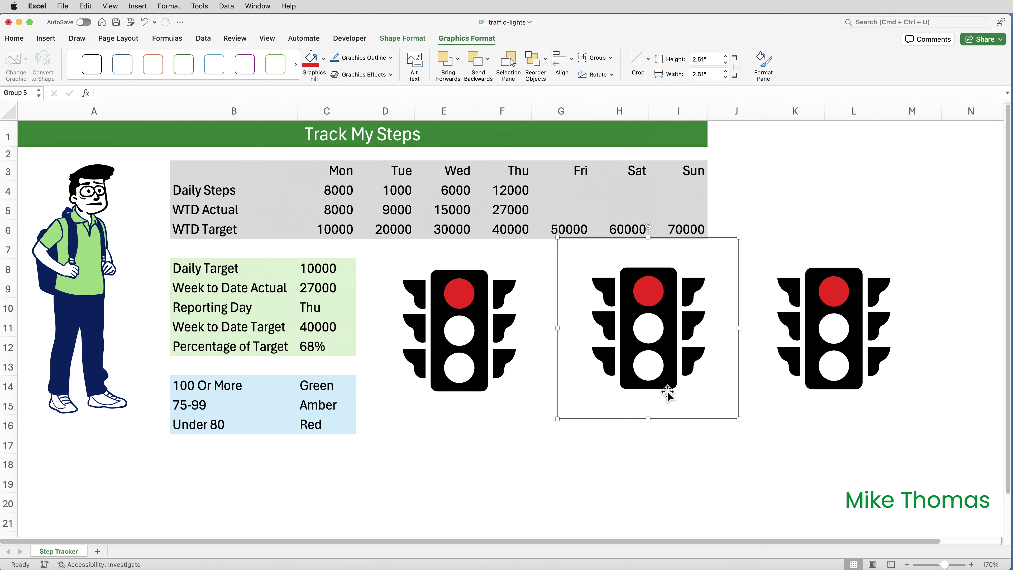
Move the middle light's red lamp down to the middle slot and fill it amber.
{"action": "left_click", "coordinate": [657, 298]}
{"action": "left_click_drag", "start_coordinate": [662, 296], "coordinate": [649, 325]}
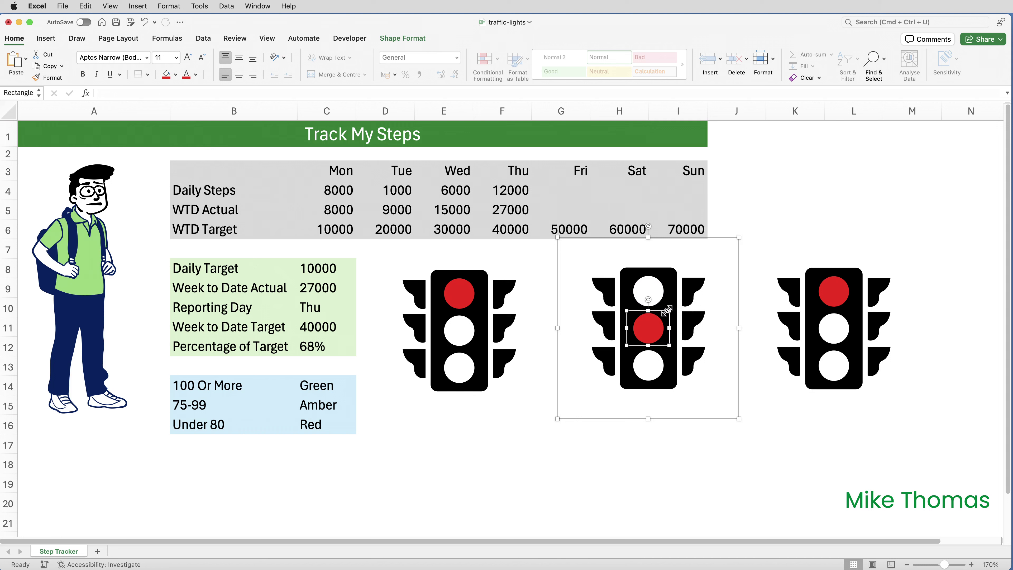
{"action": "left_click", "coordinate": [175, 74]}
{"action": "left_click", "coordinate": [188, 207]}
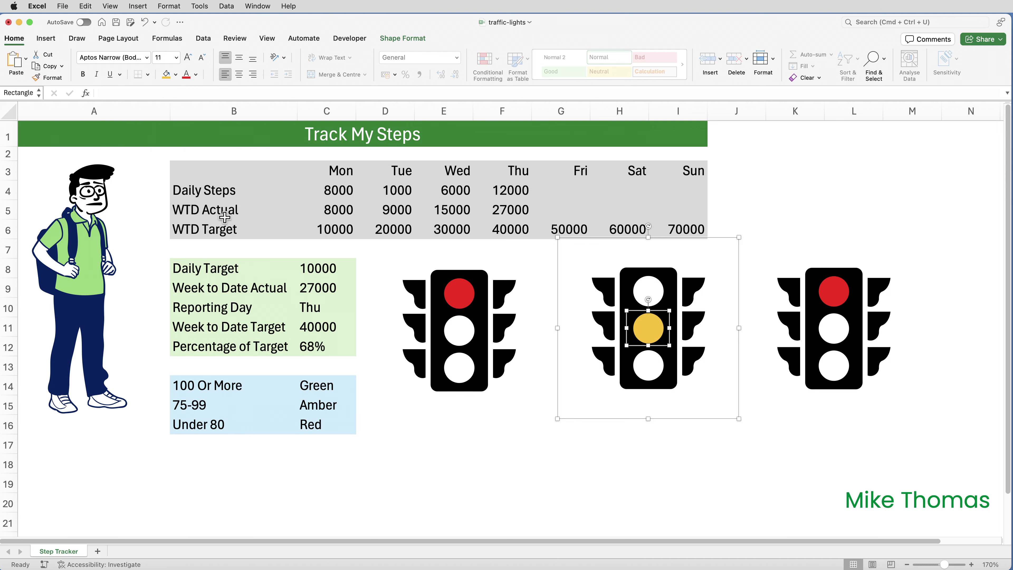
Move the right light's red lamp down to the bottom slot and fill it light green.
{"action": "left_click", "coordinate": [827, 295]}
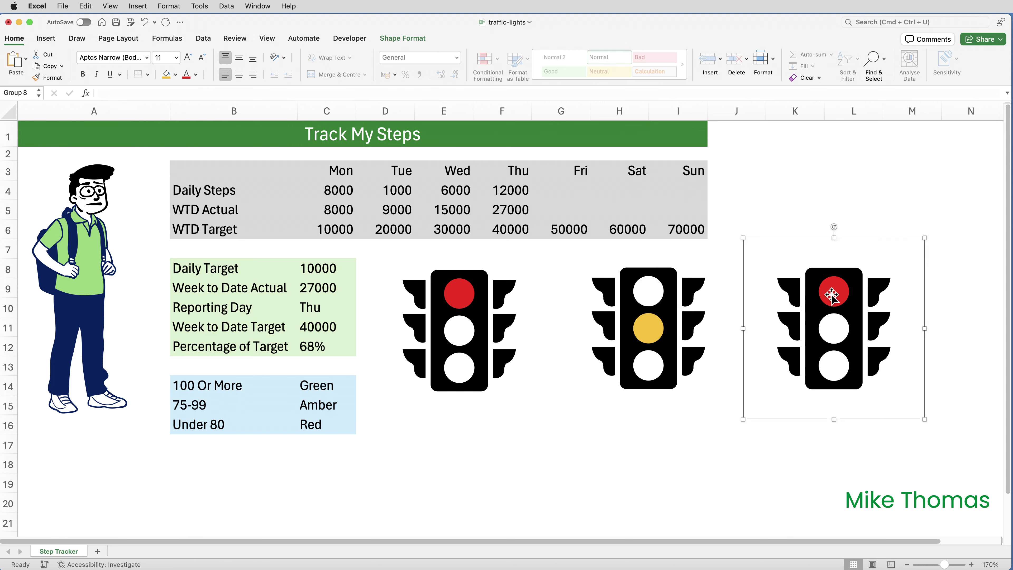
{"action": "left_click", "coordinate": [835, 295]}
{"action": "left_click_drag", "start_coordinate": [835, 295], "coordinate": [838, 366]}
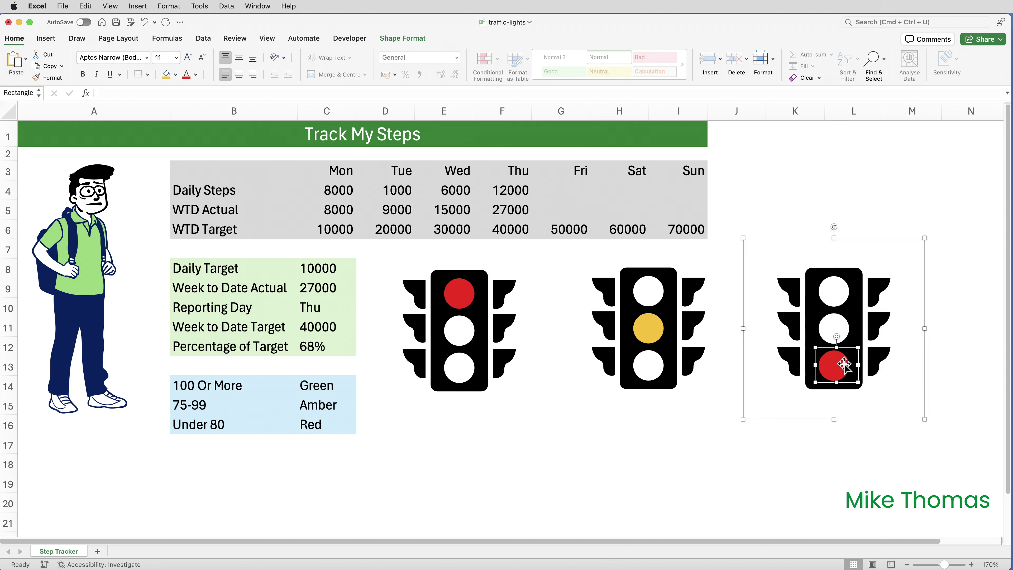
{"action": "left_click", "coordinate": [176, 74]}
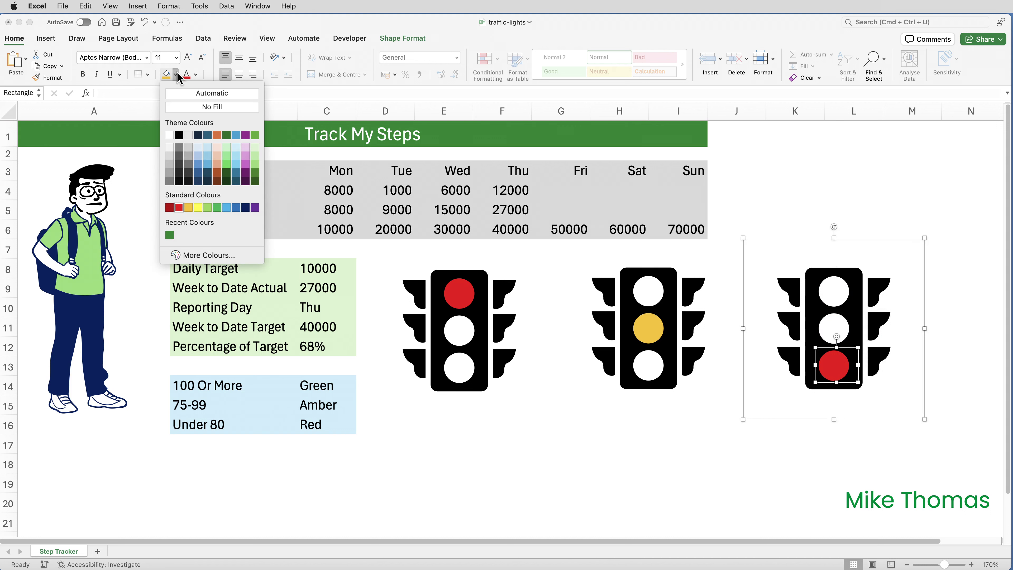
{"action": "left_click", "coordinate": [208, 207]}
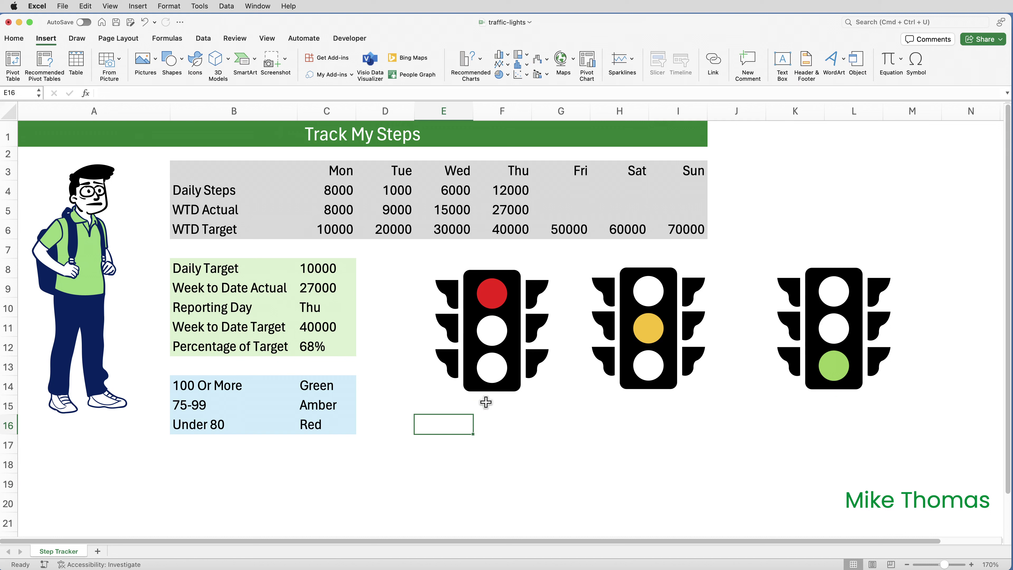
Save the red traffic light as a picture named Red.png on the Desktop.
{"action": "left_click_drag", "start_coordinate": [513, 385], "coordinate": [490, 388]}
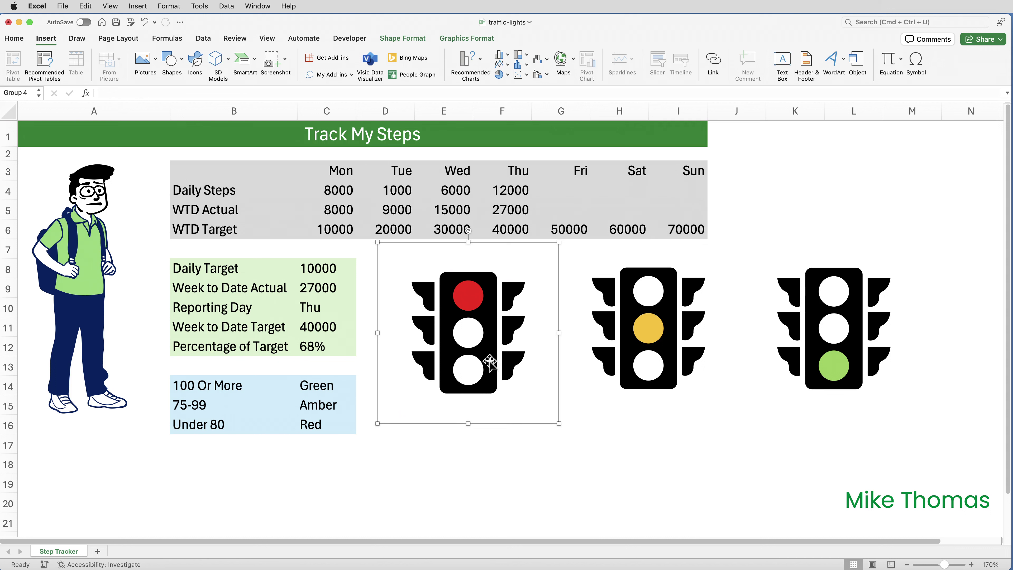
{"action": "right_click", "coordinate": [486, 348]}
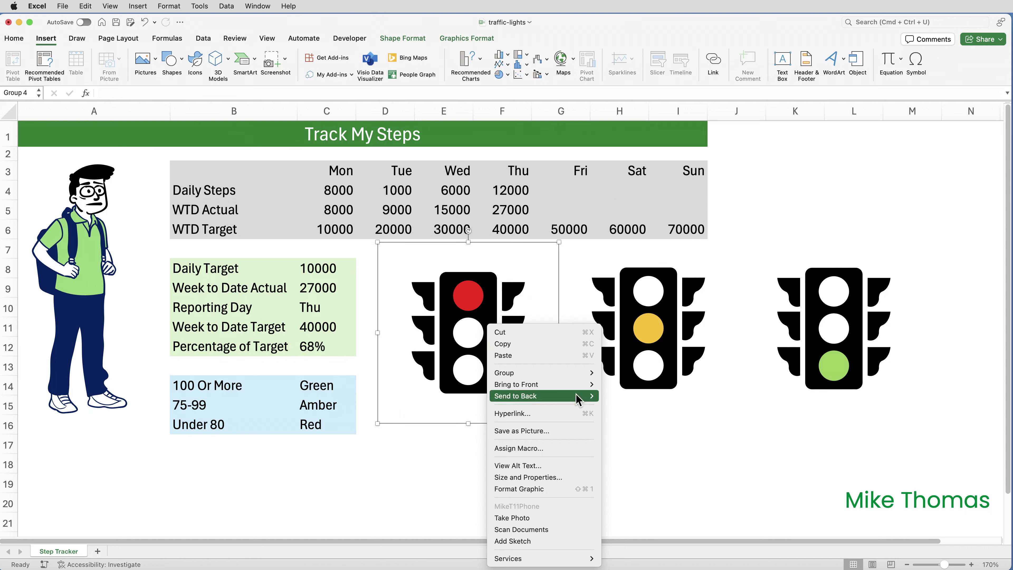
{"action": "left_click", "coordinate": [573, 431]}
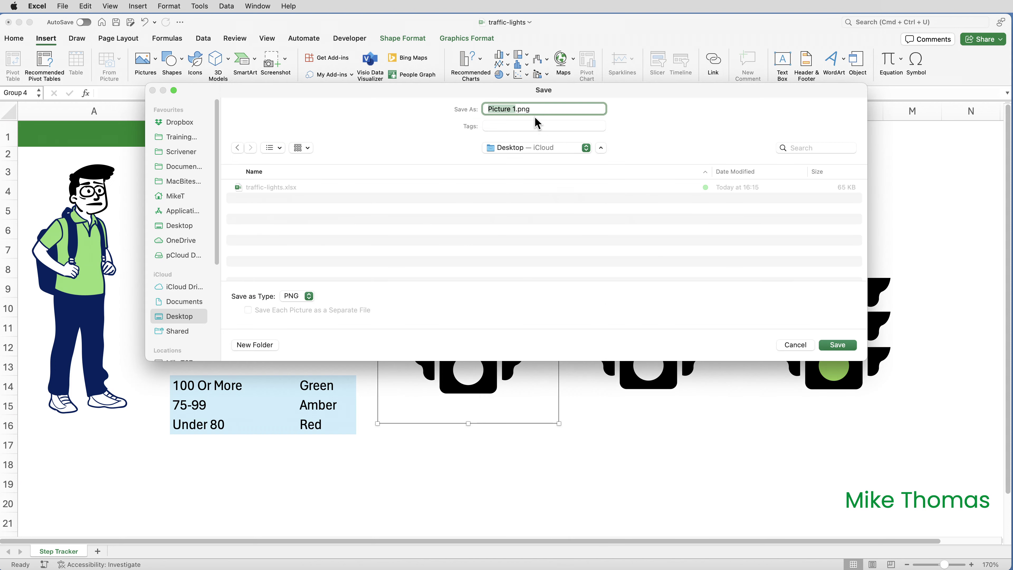
{"action": "type", "text": "Red"}
{"action": "left_click", "coordinate": [837, 345]}
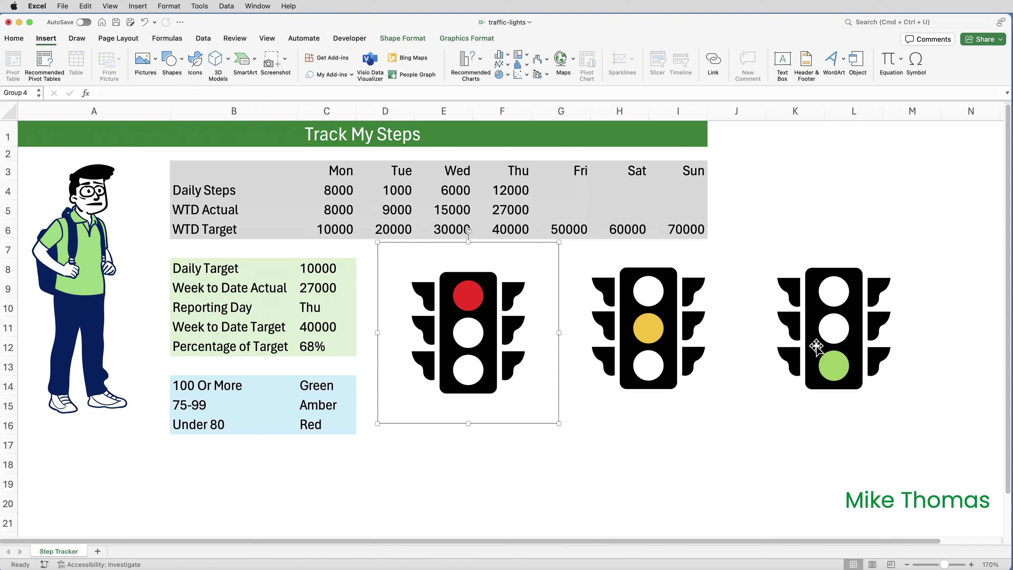
Save the amber traffic light as a picture named Amber.png.
{"action": "left_click", "coordinate": [659, 316]}
{"action": "right_click", "coordinate": [661, 316]}
{"action": "left_click", "coordinate": [713, 418]}
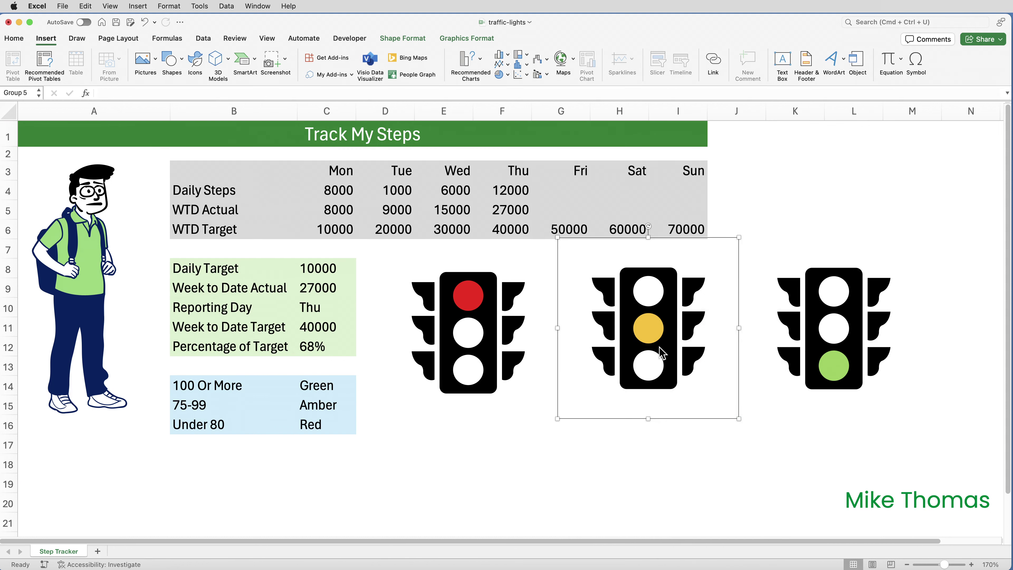
{"action": "type", "text": "Am"}
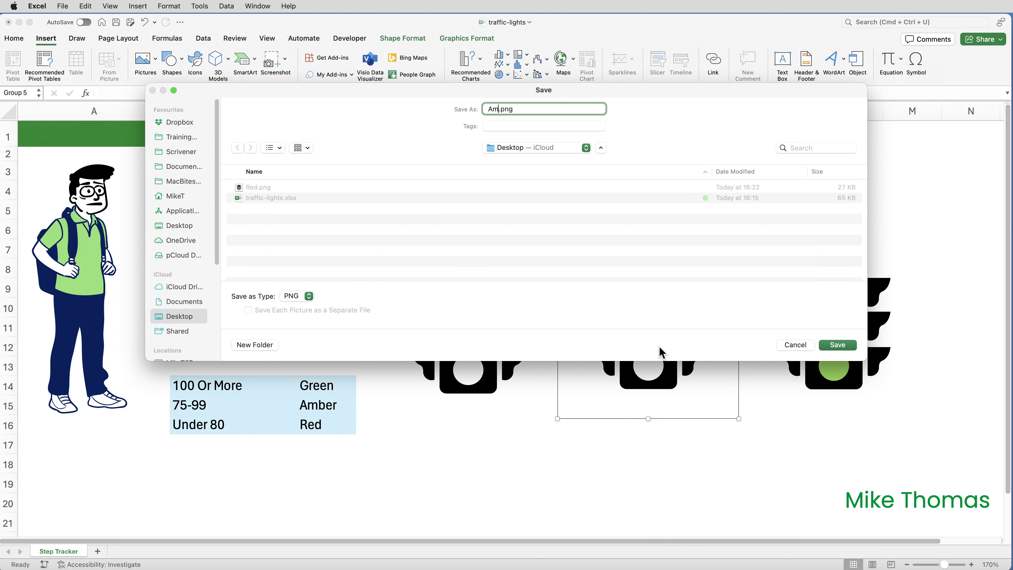
{"action": "type", "text": "ber"}
{"action": "key", "text": "Return"}
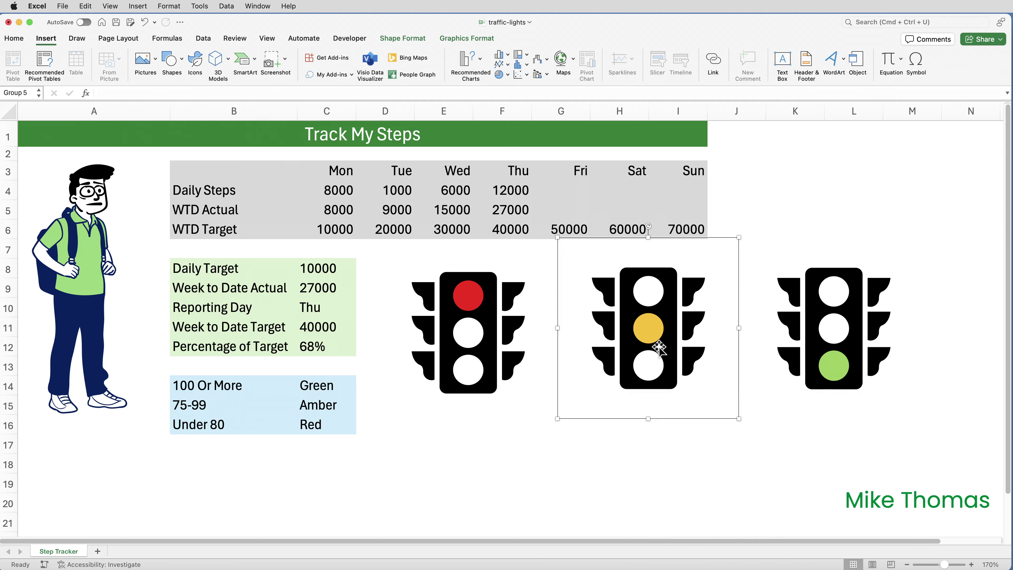
Save the green traffic light as Green.png and check the saved pictures on the Desktop.
{"action": "left_click", "coordinate": [856, 332]}
{"action": "right_click", "coordinate": [857, 332]}
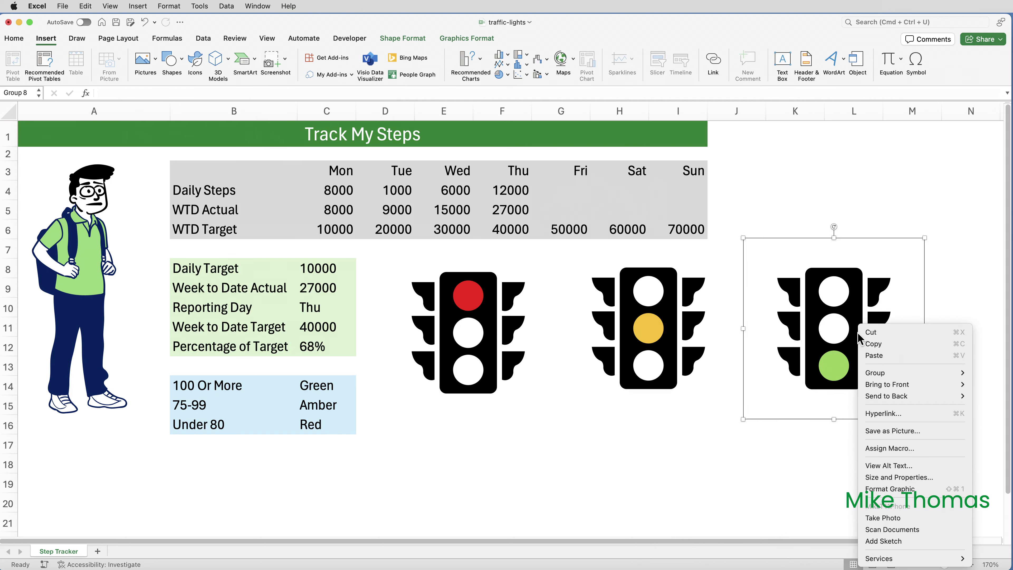
{"action": "left_click", "coordinate": [917, 431]}
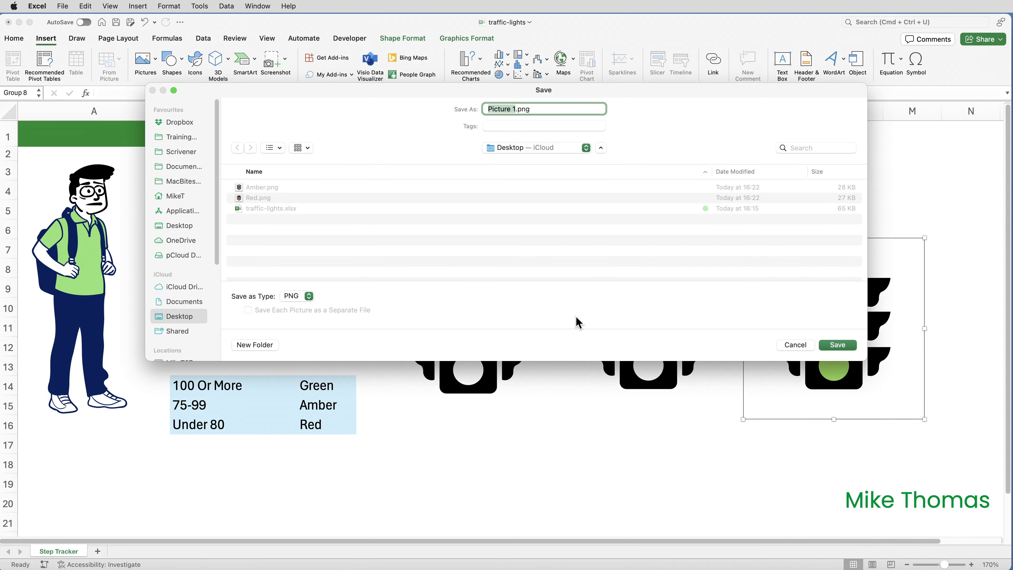
{"action": "type", "text": "Green"}
{"action": "key", "text": "Return"}
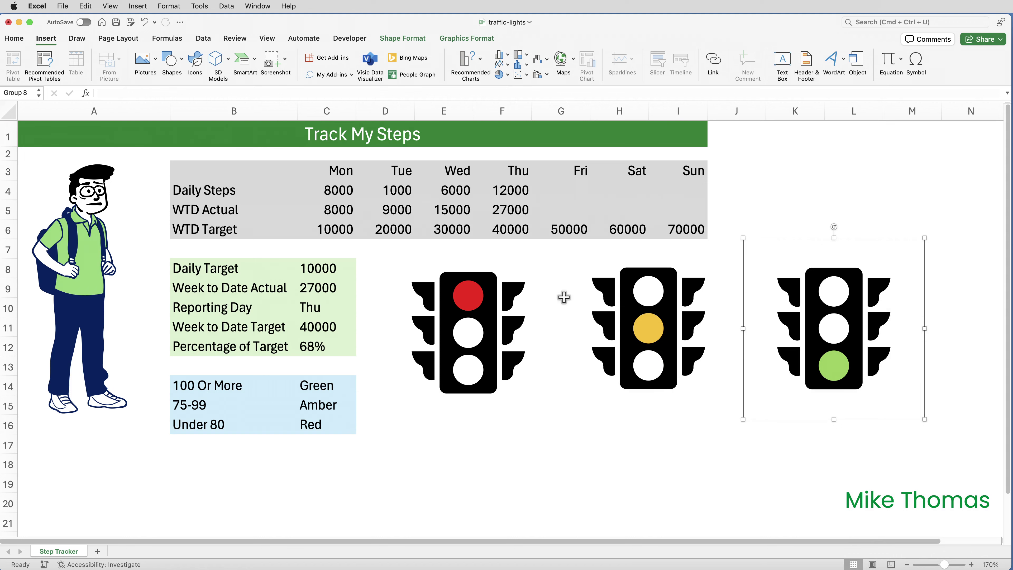
{"action": "mouse_move", "coordinate": [663, 17]}
{"action": "left_mouse_down"}
{"action": "mouse_move", "coordinate": [653, 187]}
{"action": "mouse_move", "coordinate": [662, 22]}
{"action": "left_mouse_up"}
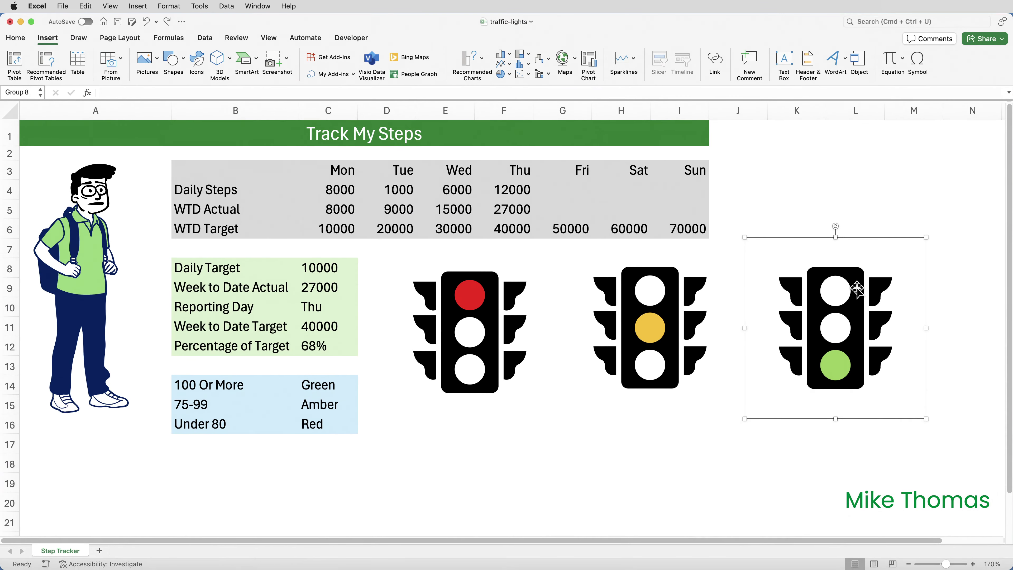
Delete the green, amber and red traffic-light graphics from the sheet.
{"action": "key", "text": "Delete"}
{"action": "left_click", "coordinate": [644, 311]}
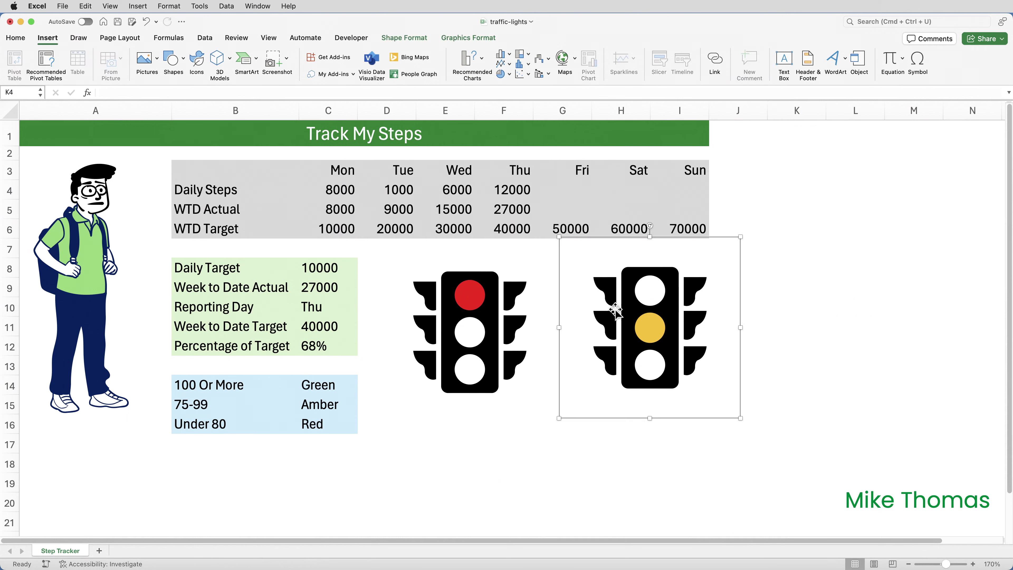
{"action": "key", "text": "Delete"}
{"action": "left_click", "coordinate": [455, 319]}
{"action": "key", "text": "Delete"}
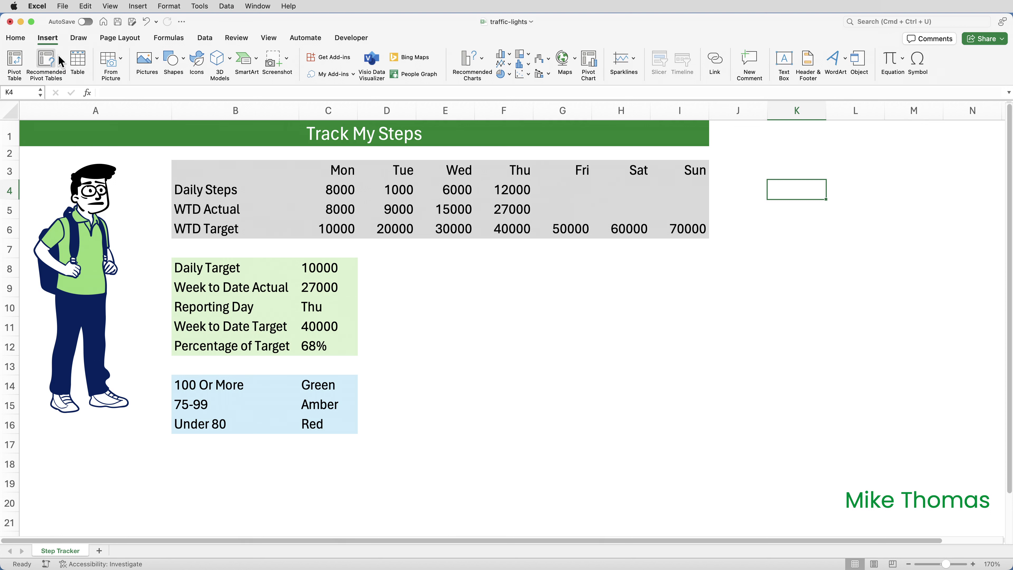
Look over the picture insertion options, then select cell L1 as the destination.
{"action": "left_click", "coordinate": [158, 59]}
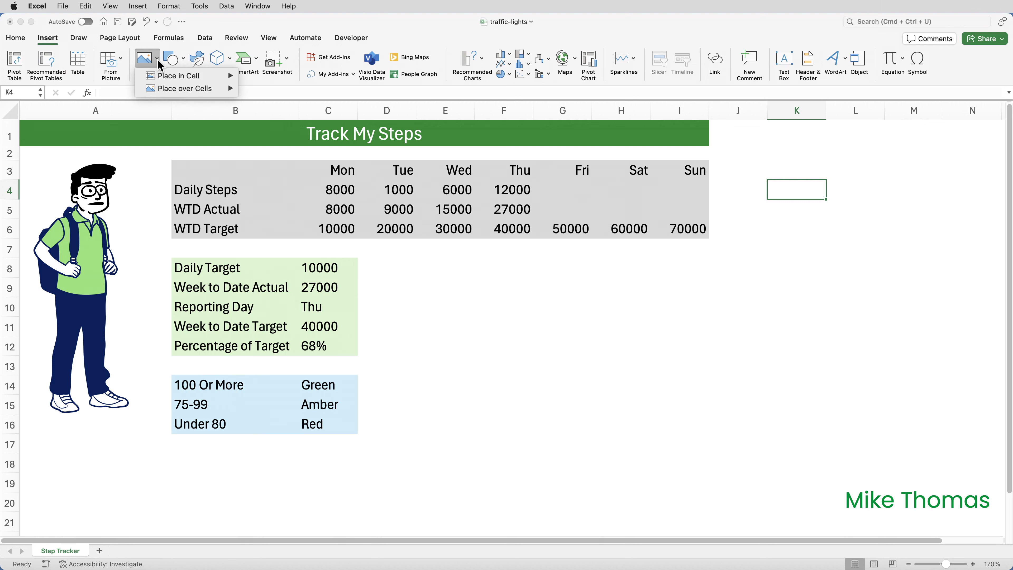
{"action": "mouse_move", "coordinate": [163, 78]}
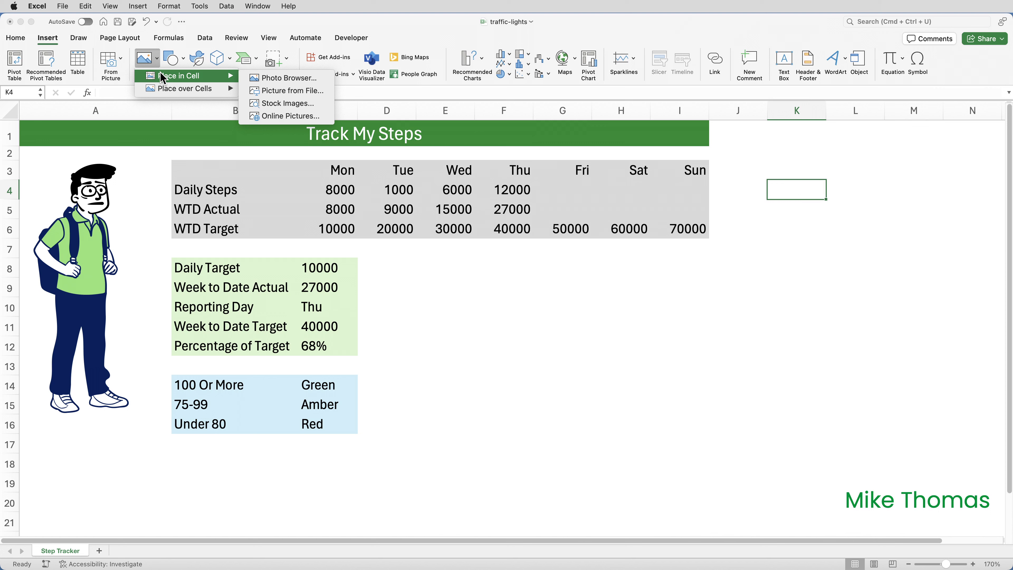
{"action": "left_click", "coordinate": [868, 127]}
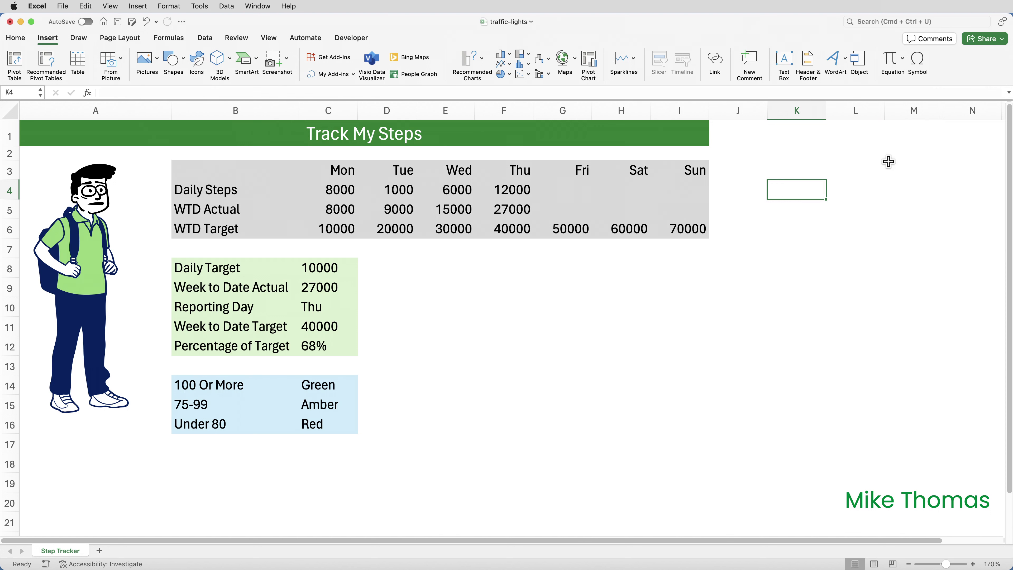
{"action": "left_click", "coordinate": [861, 133]}
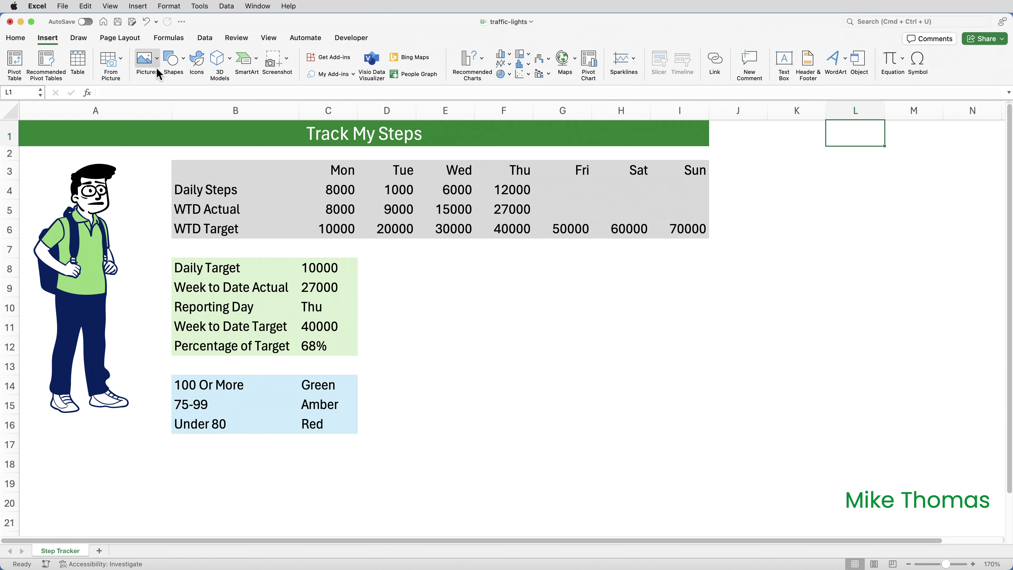
Place Red.png, Amber.png and Green.png from the Desktop into cells L1, L2 and L3.
{"action": "left_click", "coordinate": [144, 60]}
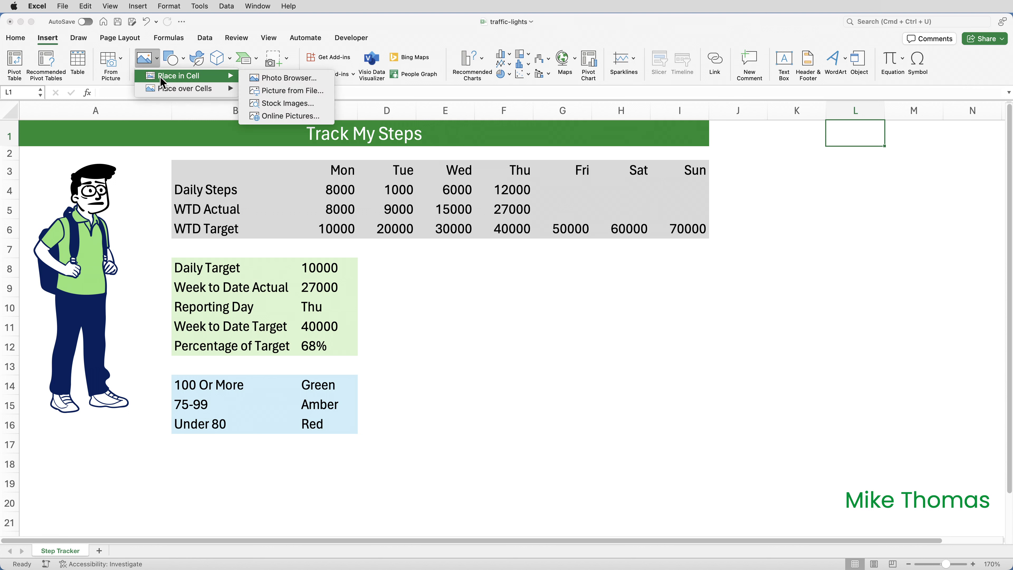
{"action": "left_click", "coordinate": [282, 91]}
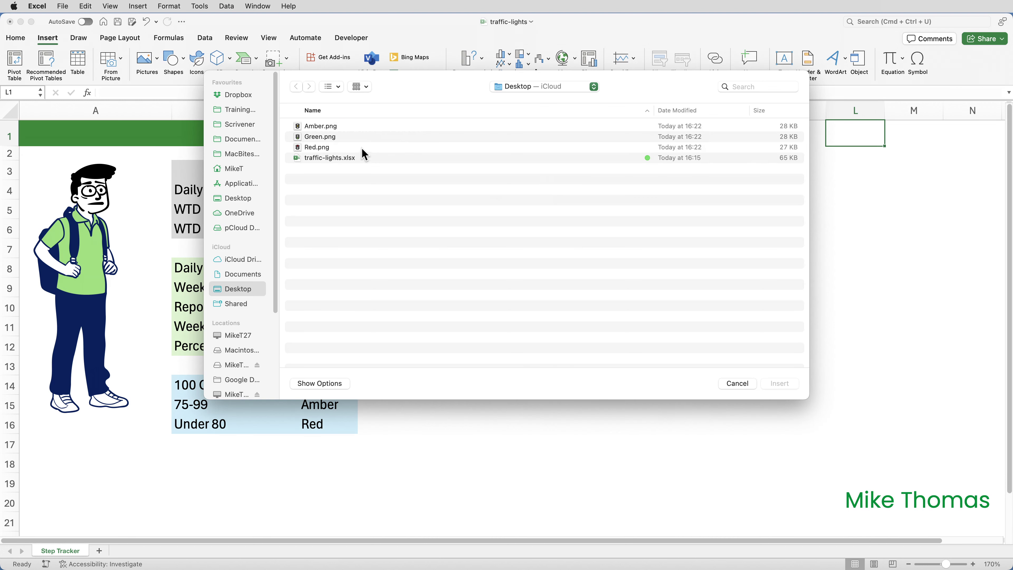
{"action": "left_click", "coordinate": [337, 146]}
{"action": "left_click", "coordinate": [337, 136]}
{"action": "left_click", "coordinate": [339, 126]}
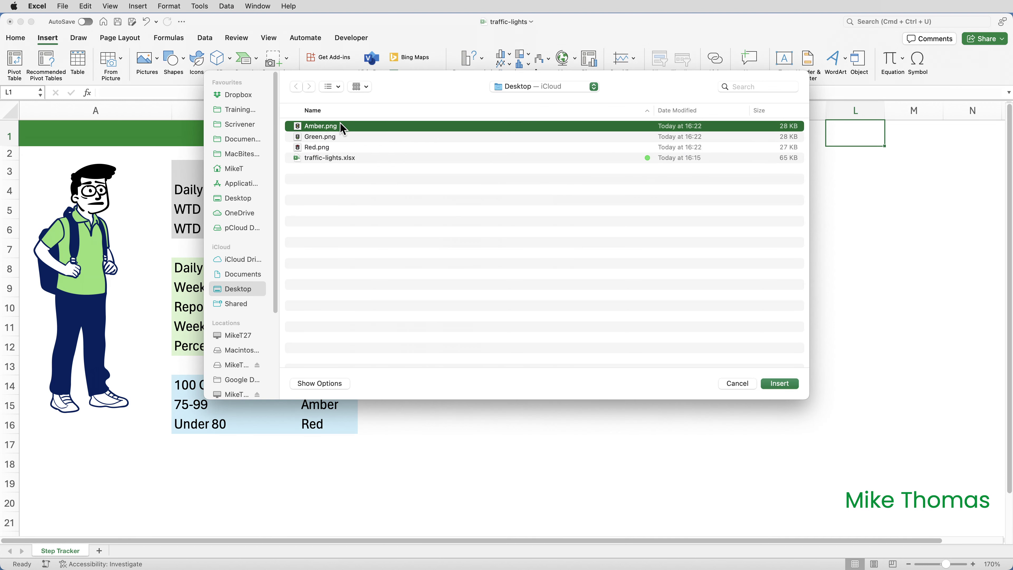
{"action": "left_click", "coordinate": [336, 138]}
{"action": "left_click", "coordinate": [332, 148]}
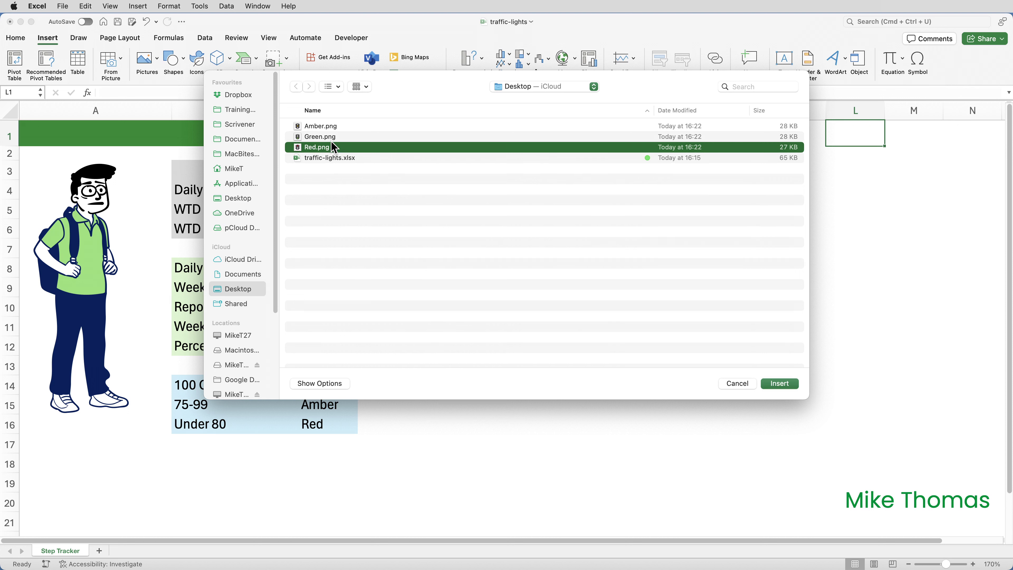
{"action": "left_click", "coordinate": [331, 126], "text": "super"}
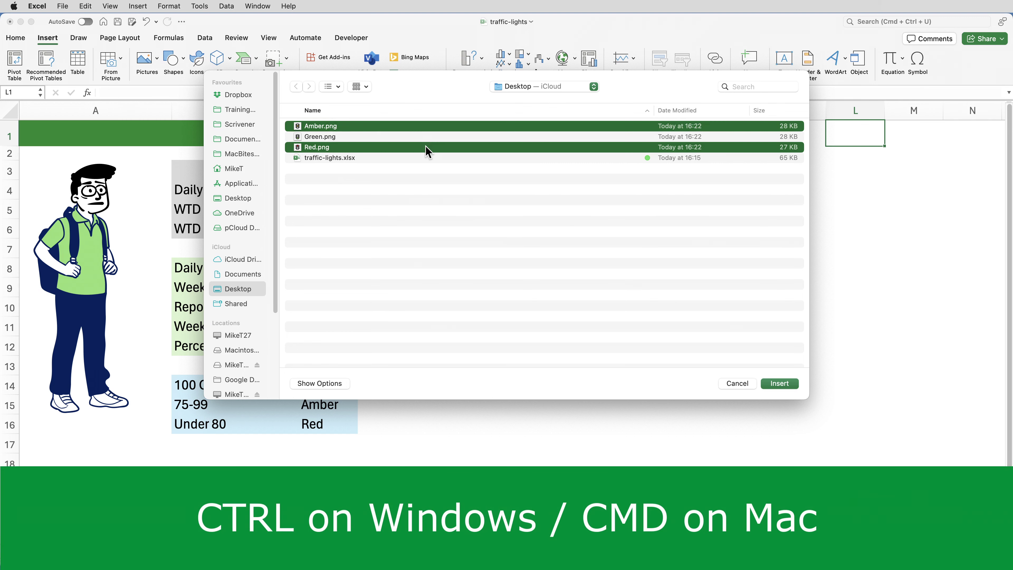
{"action": "left_click", "coordinate": [332, 137], "text": "super"}
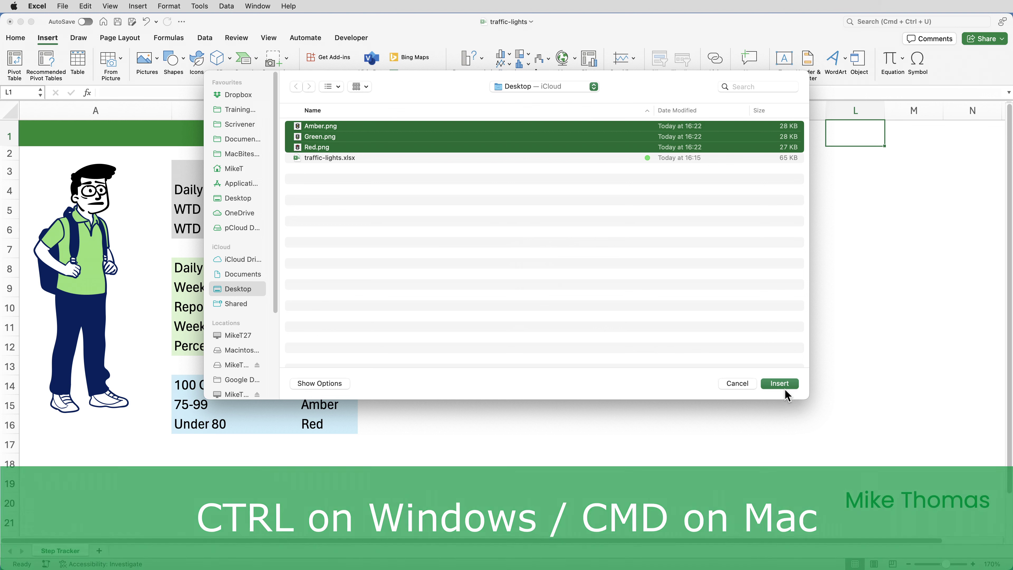
{"action": "left_click", "coordinate": [780, 383]}
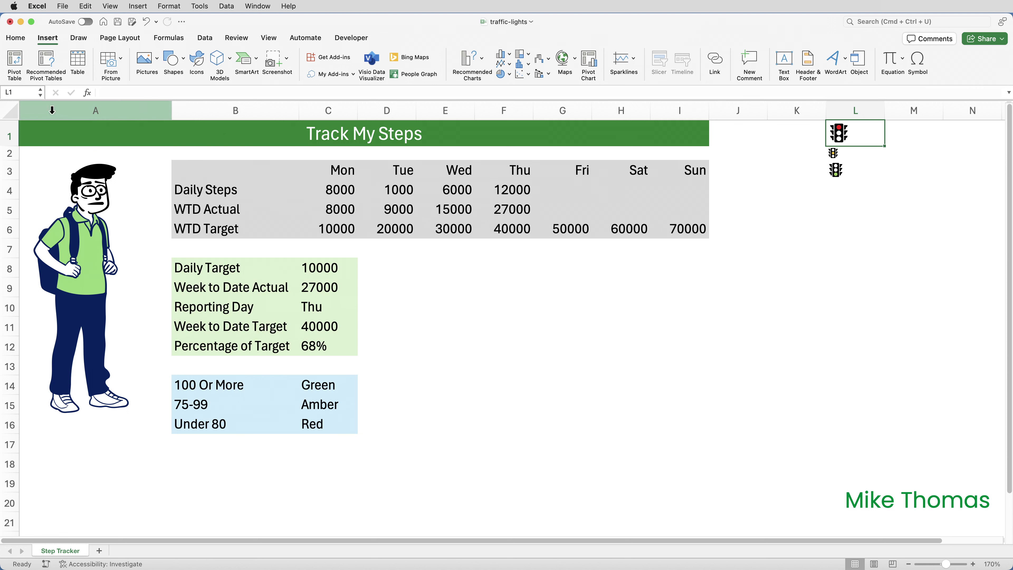
Name the picture cells L1, L2 and L3 Red, Amber and Green via the Name Box.
{"action": "left_click", "coordinate": [22, 91]}
{"action": "type", "text": "Red"}
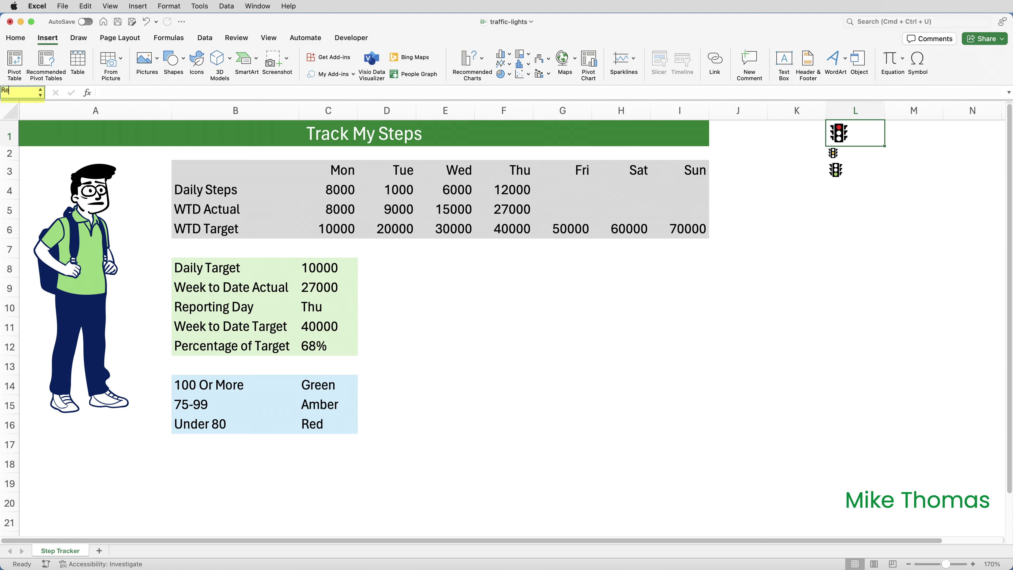
{"action": "key", "text": "Return"}
{"action": "left_click", "coordinate": [852, 156]}
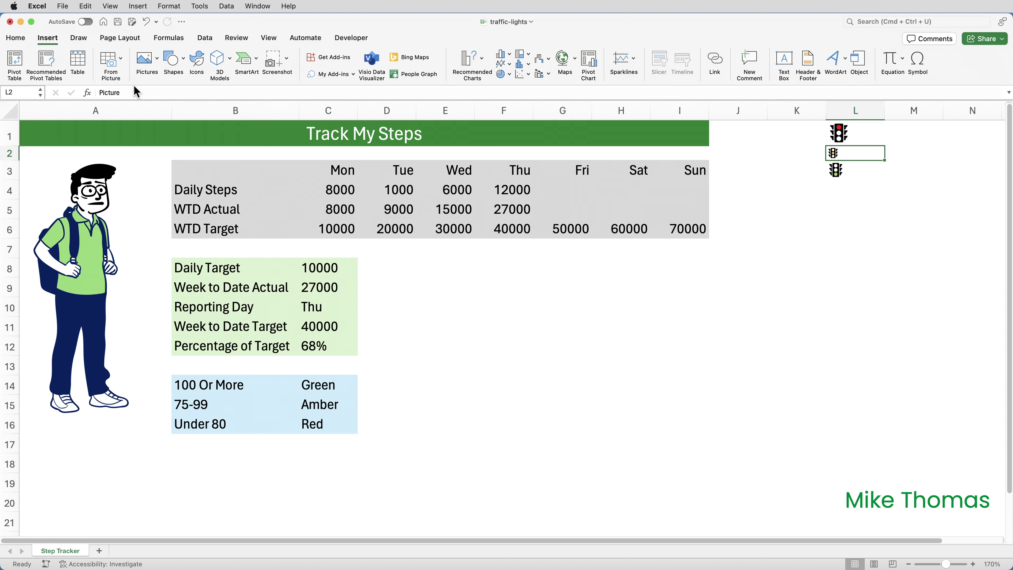
{"action": "left_click", "coordinate": [12, 93]}
{"action": "type", "text": "Amber"}
{"action": "left_click", "coordinate": [858, 170]}
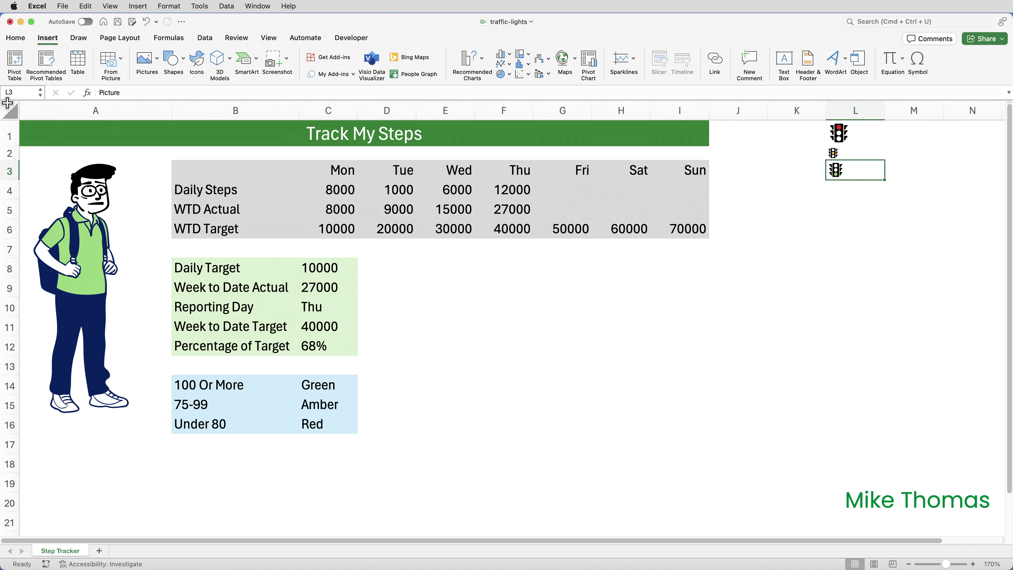
{"action": "left_click", "coordinate": [18, 92]}
{"action": "type", "text": "Green"}
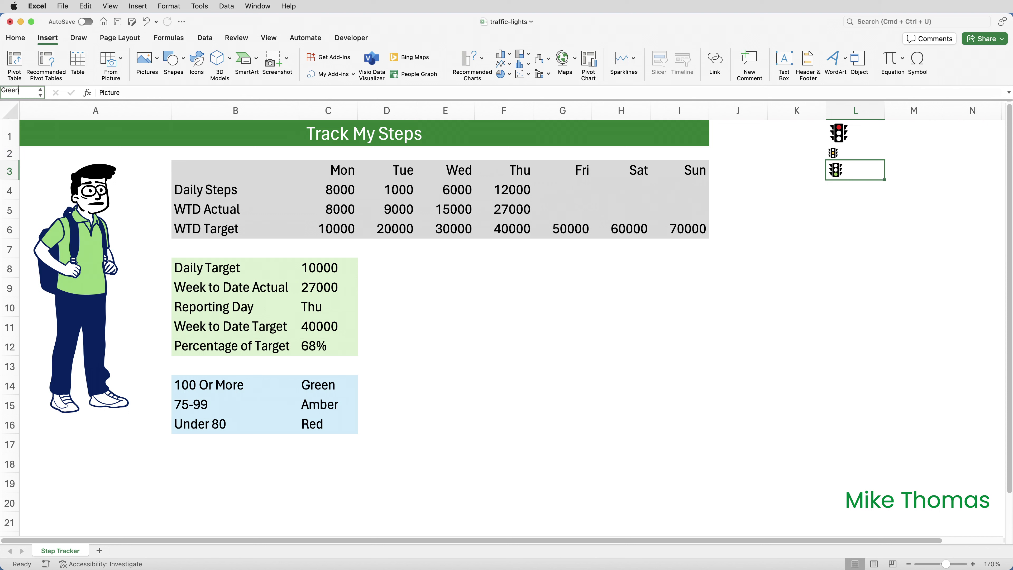
{"action": "key", "text": "Return"}
Name the 68% percentage-of-target cell C12 PercentTarget.
{"action": "left_click", "coordinate": [331, 344]}
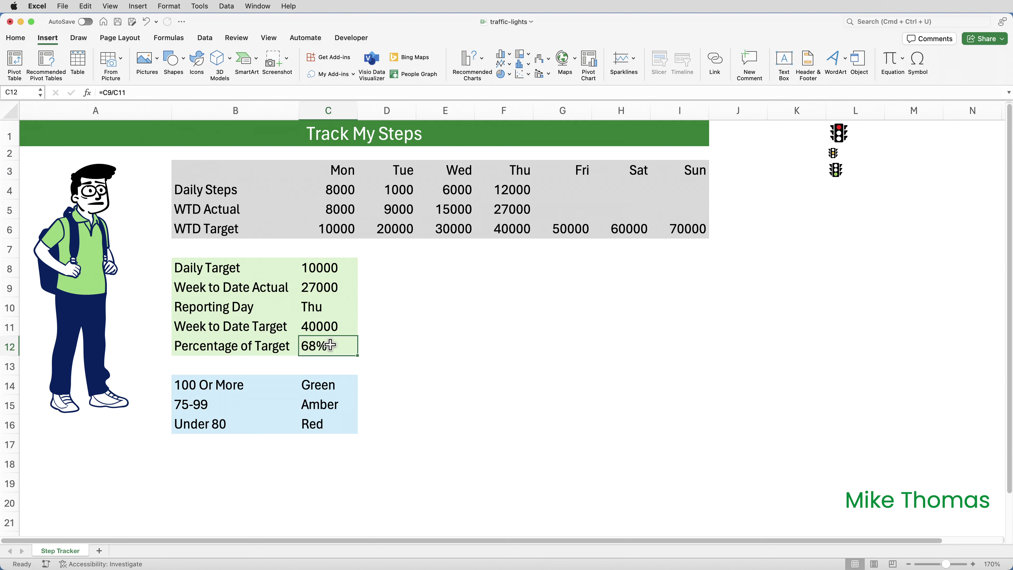
{"action": "left_click", "coordinate": [12, 93]}
{"action": "type", "text": "PercentTarget"}
{"action": "key", "text": "Return"}
Enter =IF(PercentTarget<0.8,Red,IF(PercentTarget>=1,Green,Amber)) in E8 to show the 68% traffic light.
{"action": "left_click", "coordinate": [470, 277]}
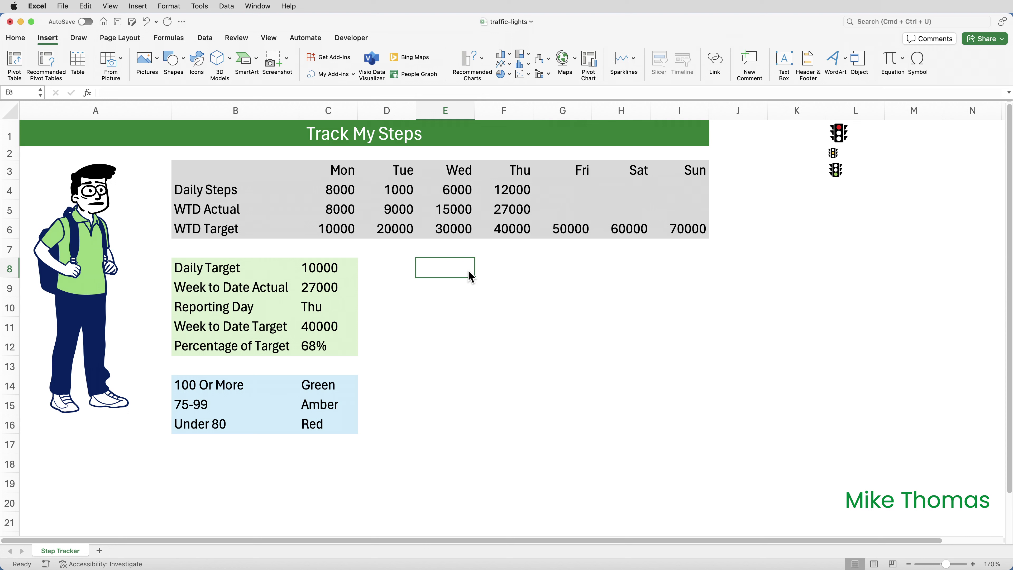
{"action": "type", "text": "=if("}
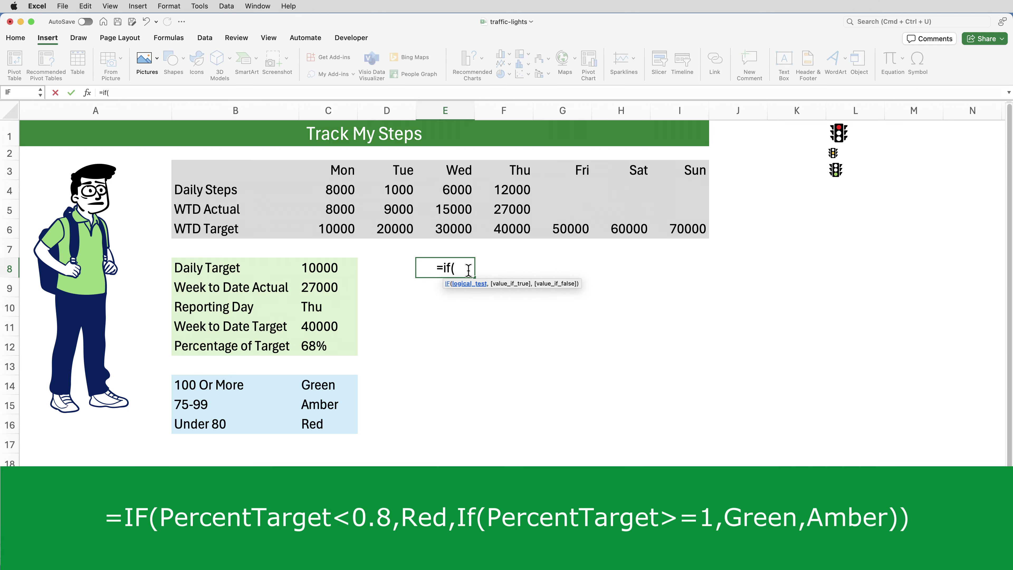
{"action": "type", "text": "Per"}
{"action": "double_click", "coordinate": [452, 295]}
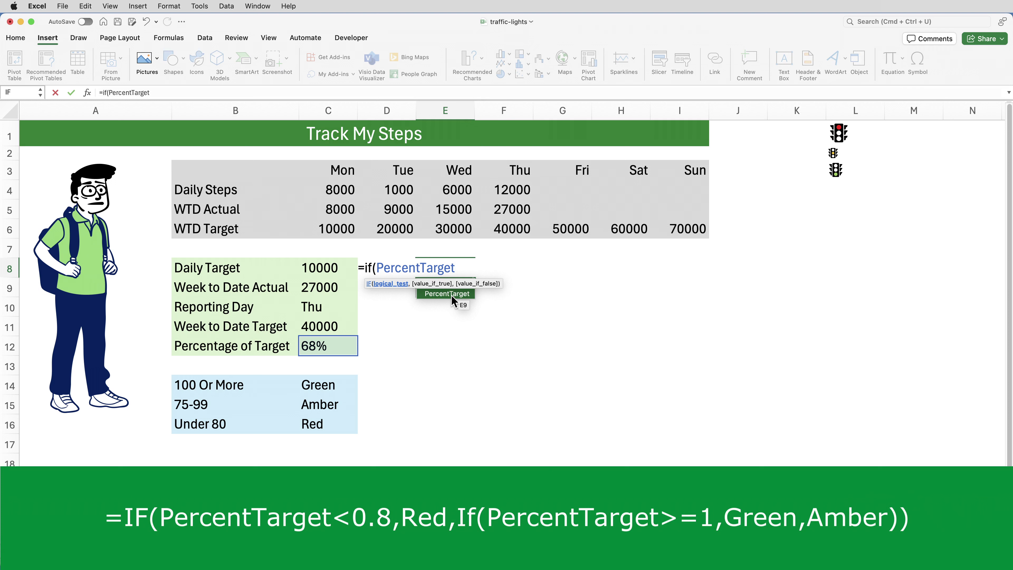
{"action": "type", "text": "<0.8"}
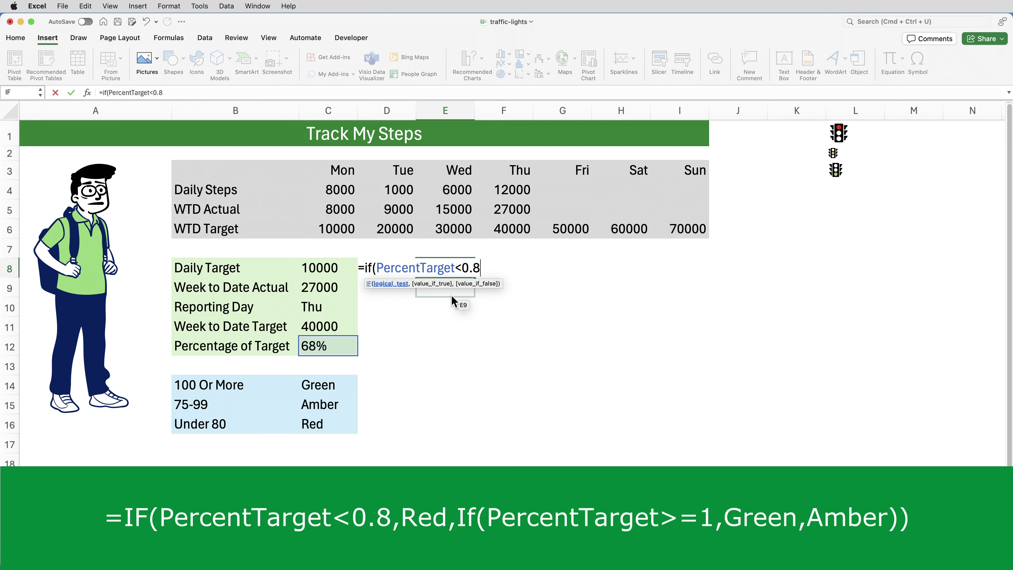
{"action": "type", "text": ",Red"}
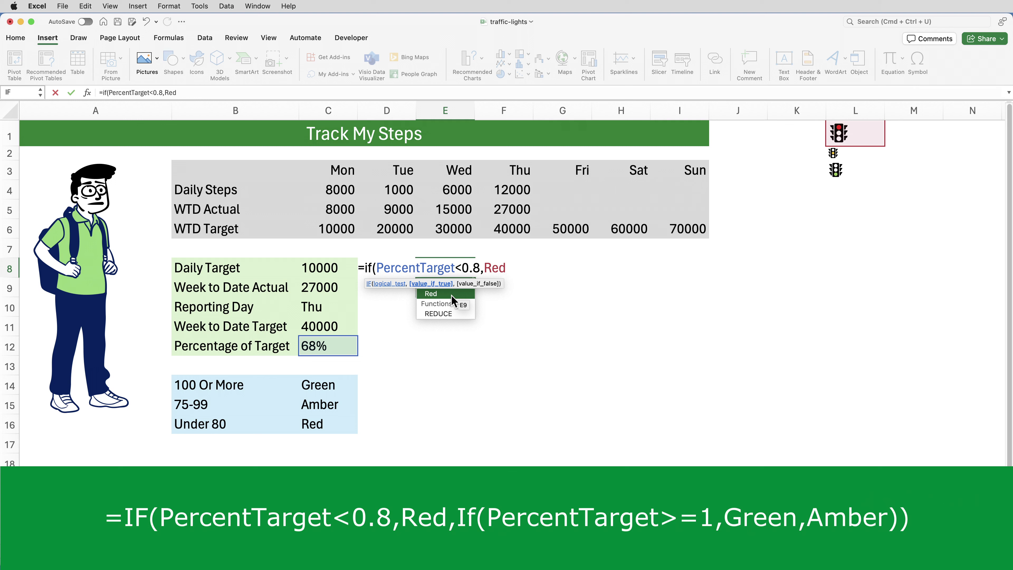
{"action": "type", "text": ","}
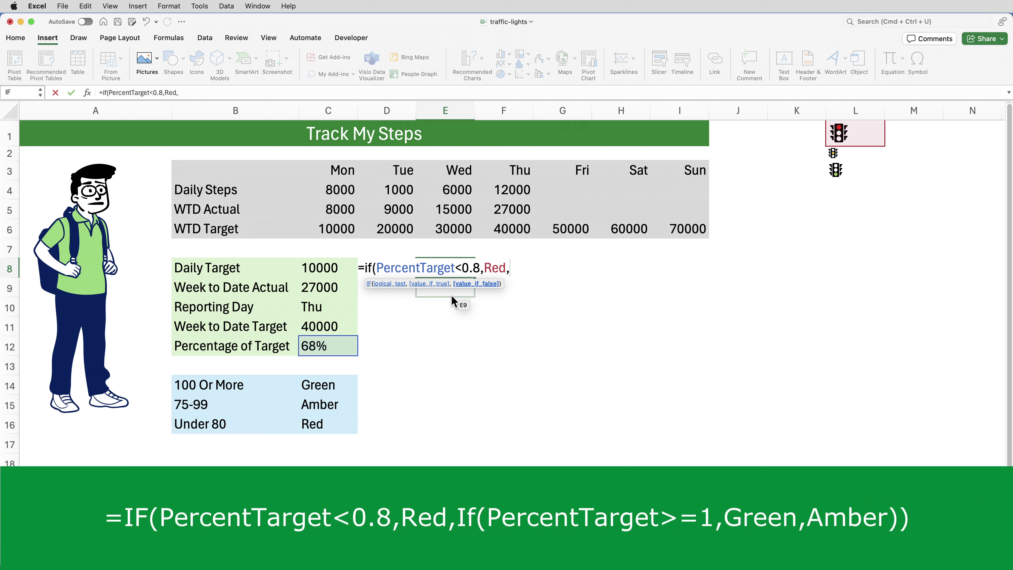
{"action": "type", "text": "if(Per"}
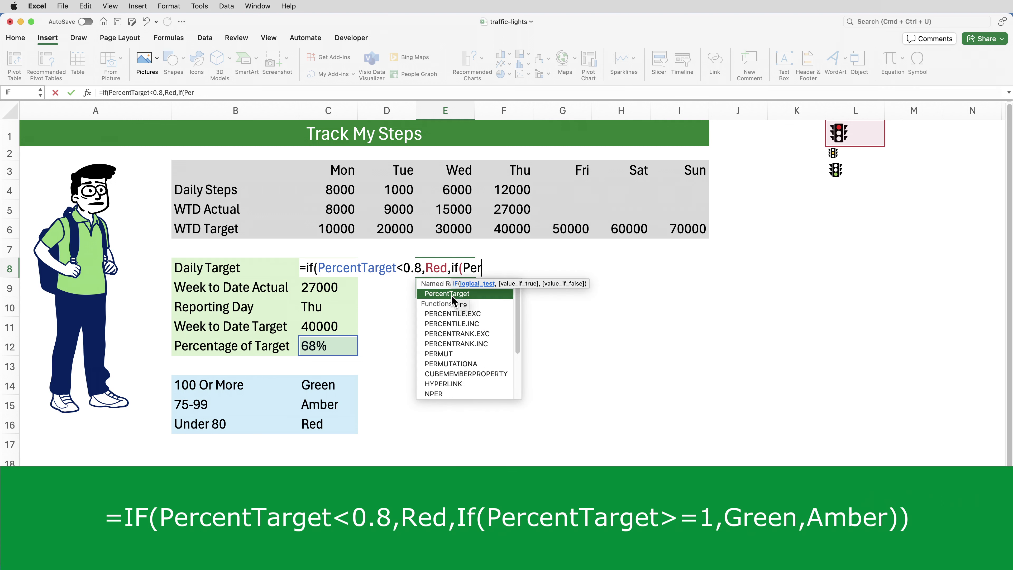
{"action": "key", "text": "Tab"}
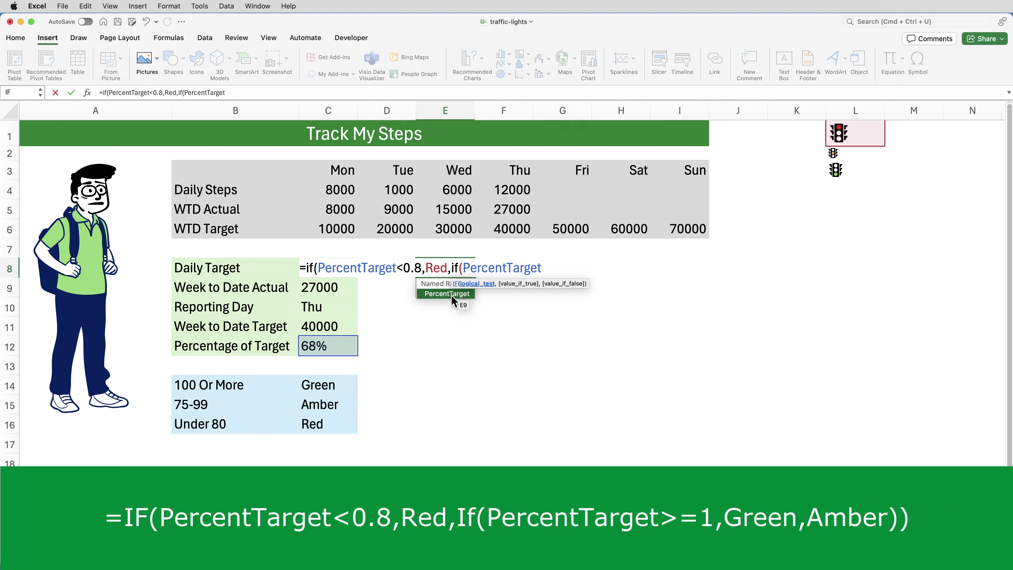
{"action": "type", "text": ">="}
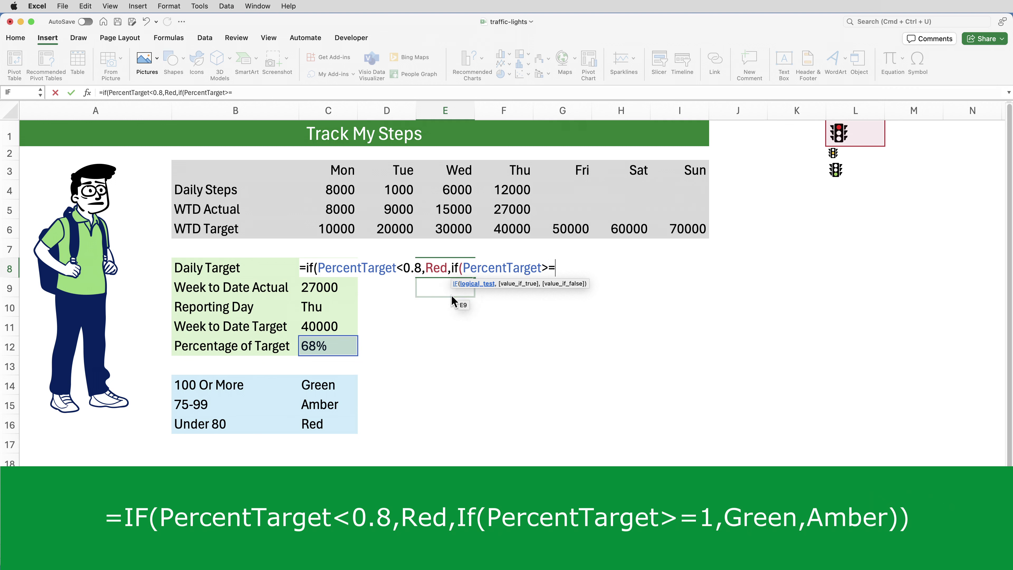
{"action": "type", "text": "1,"}
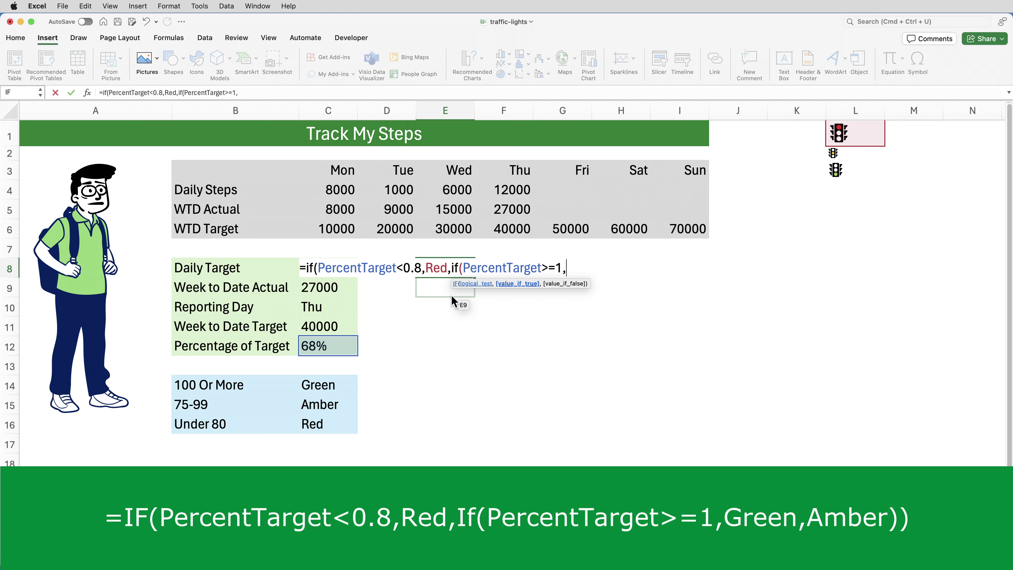
{"action": "type", "text": "Green"}
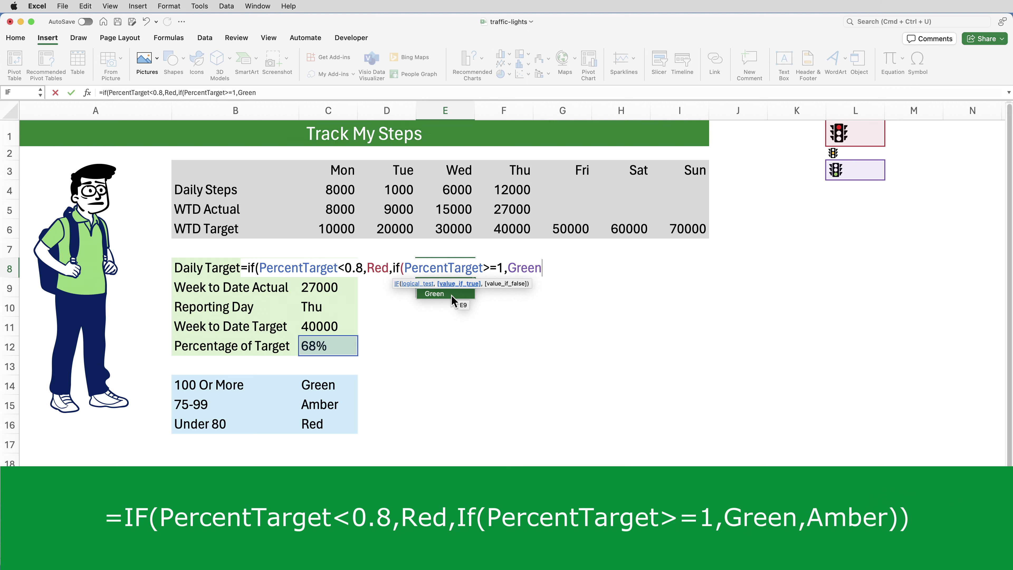
{"action": "type", "text": ","}
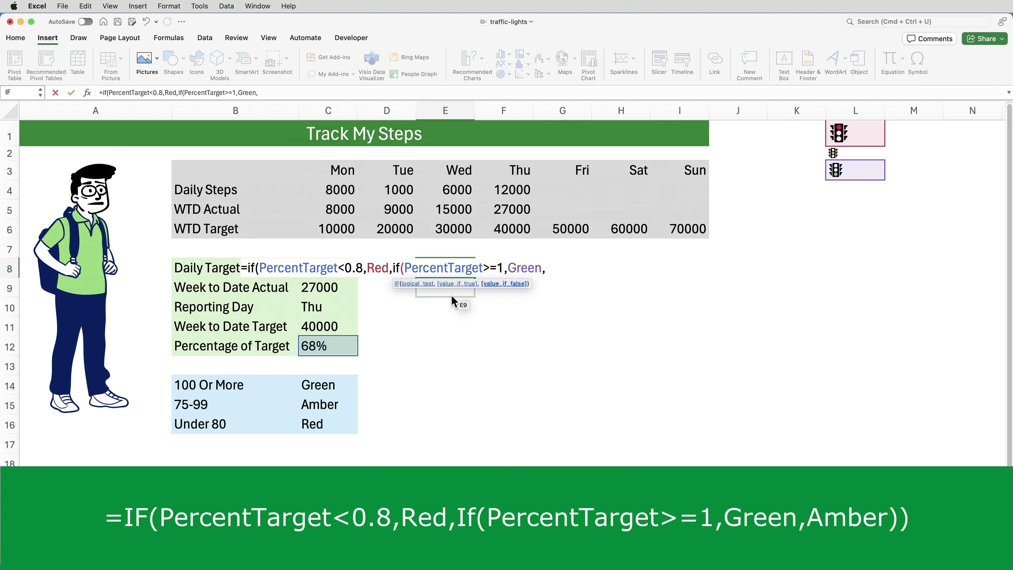
{"action": "type", "text": "Amber"}
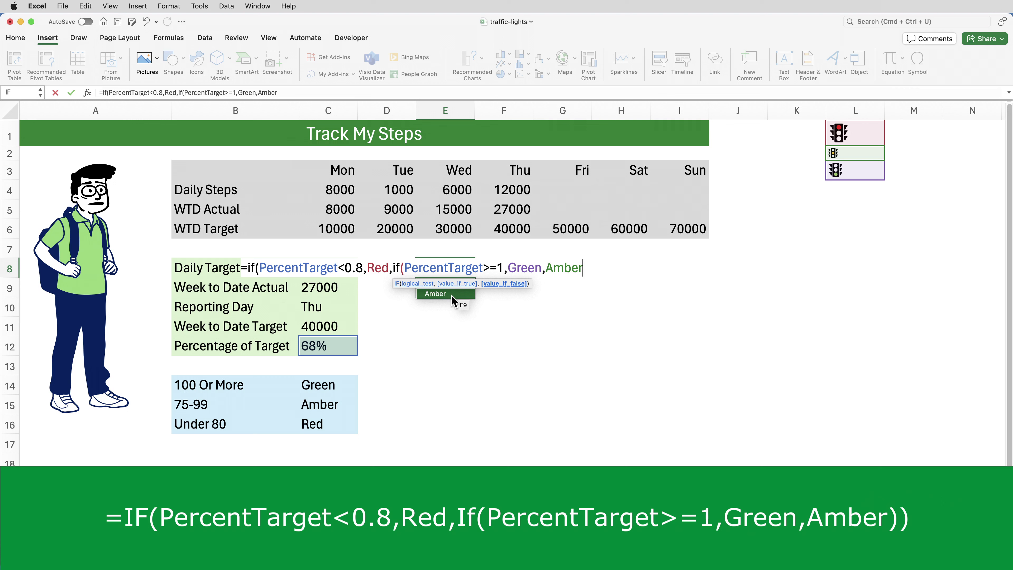
{"action": "type", "text": "))"}
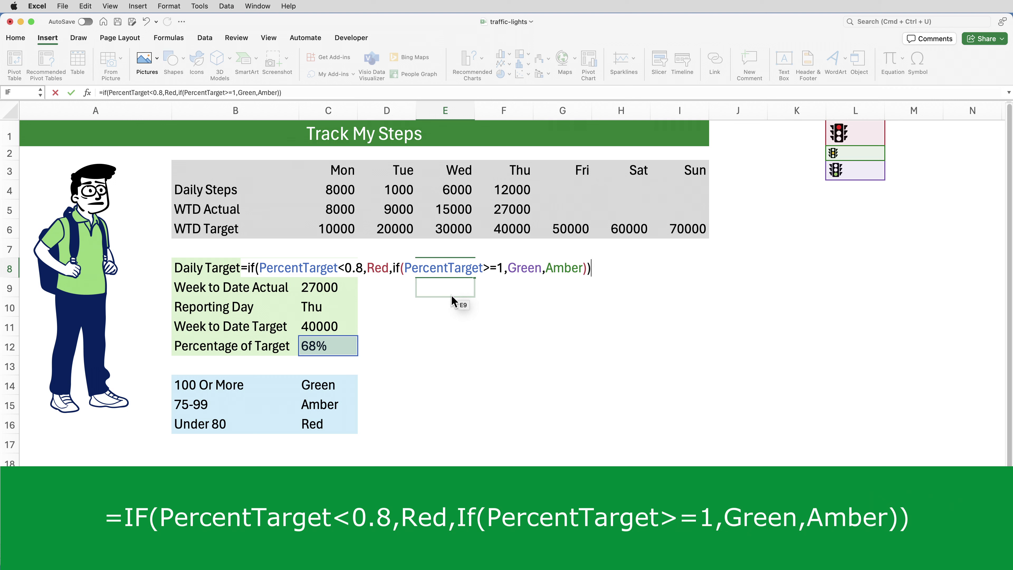
{"action": "key", "text": "Return"}
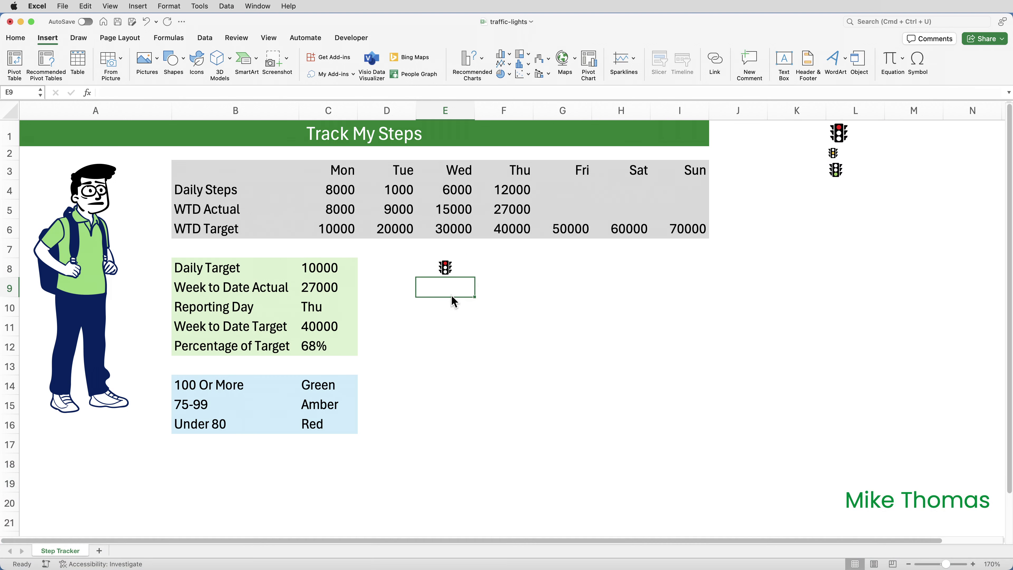
Merge E8:F12 into a single cell with a light grey fill behind the traffic light.
{"action": "left_click", "coordinate": [458, 271]}
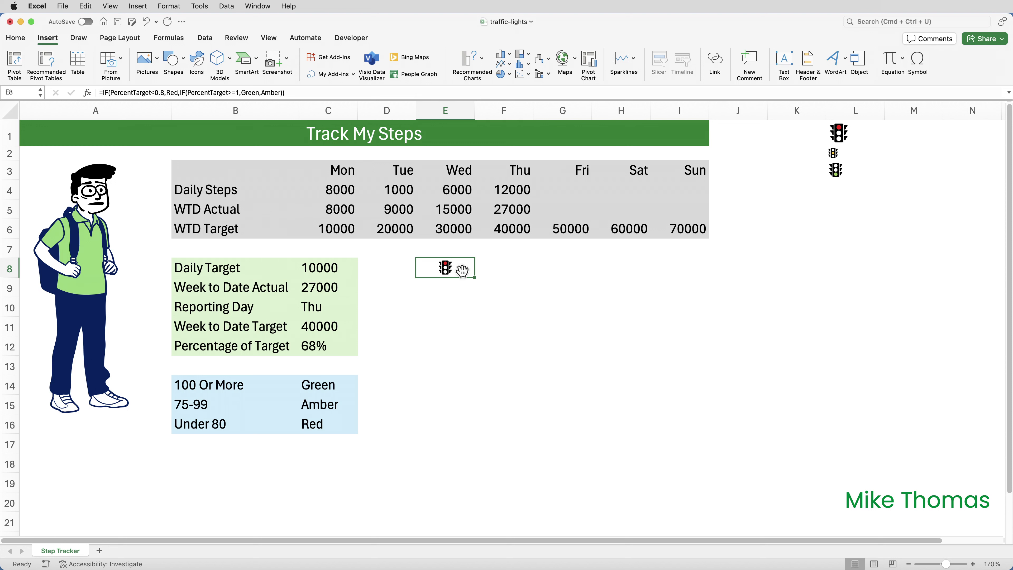
{"action": "left_click_drag", "start_coordinate": [462, 272], "coordinate": [530, 354]}
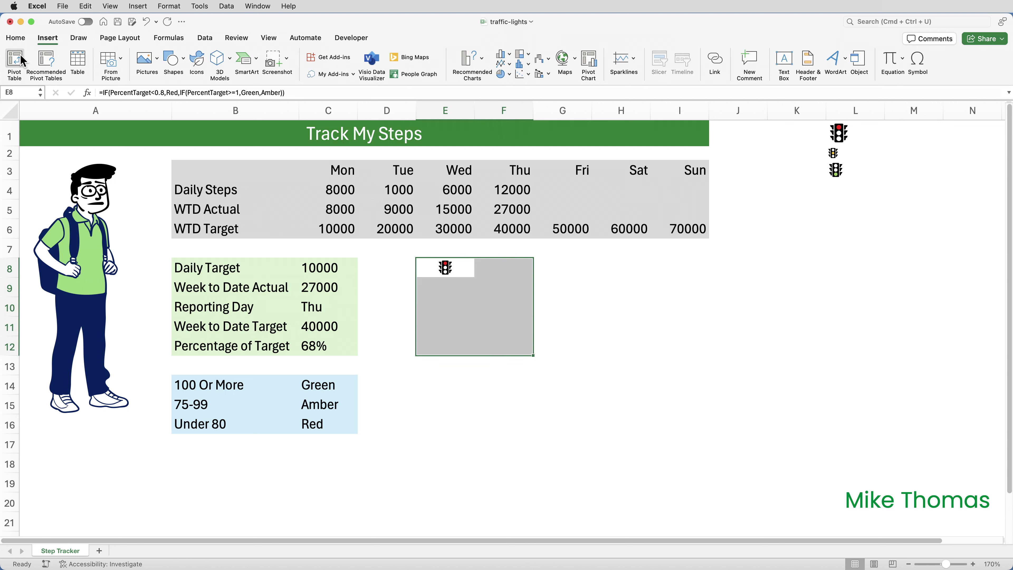
{"action": "left_click", "coordinate": [16, 37]}
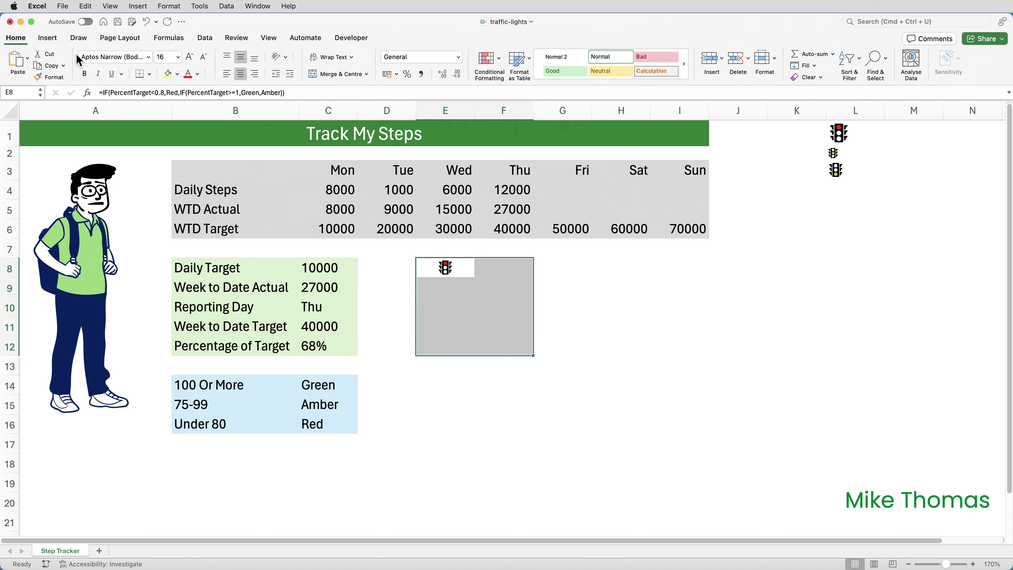
{"action": "left_click", "coordinate": [352, 79]}
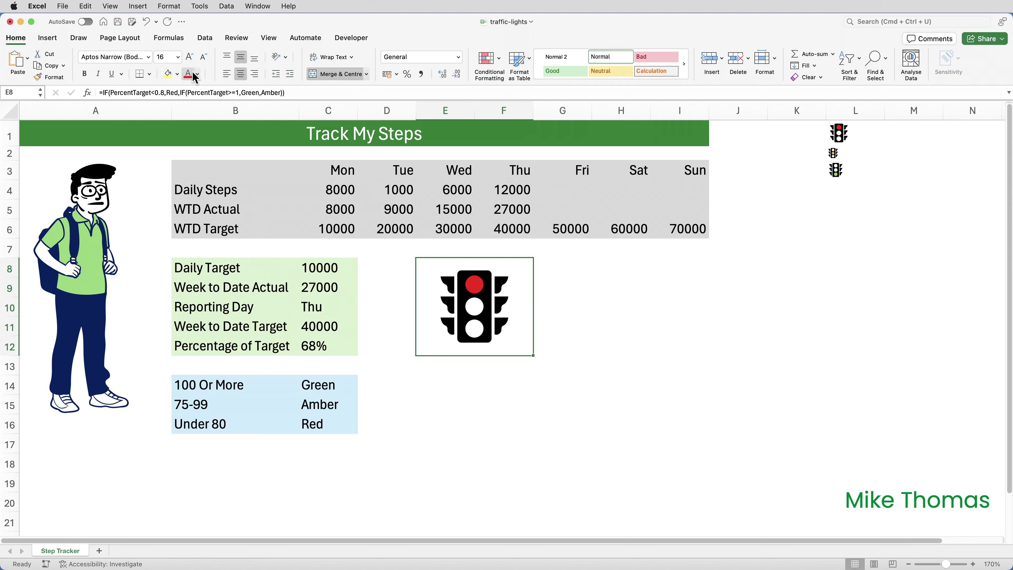
{"action": "left_click", "coordinate": [177, 74]}
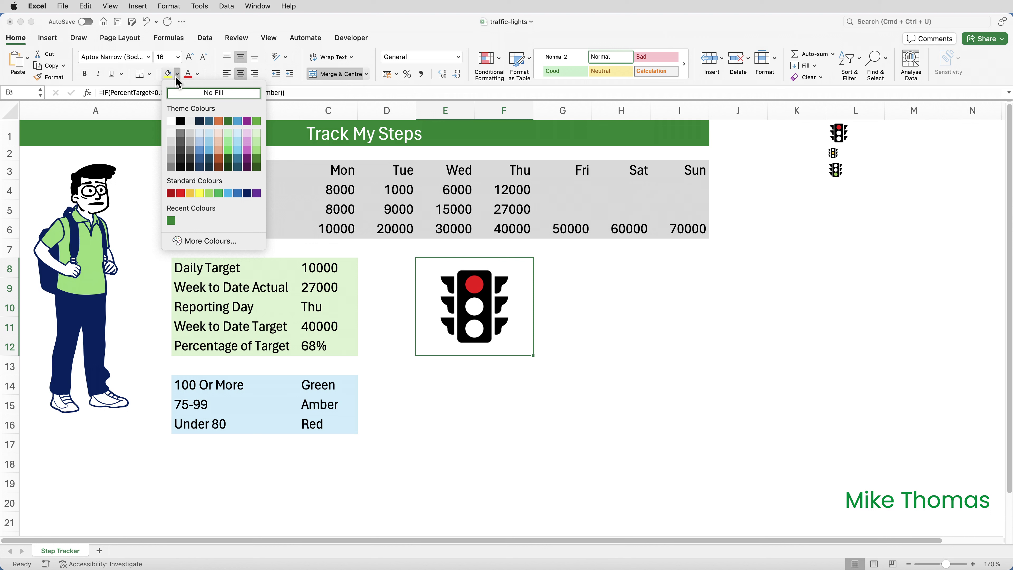
{"action": "left_click", "coordinate": [171, 142]}
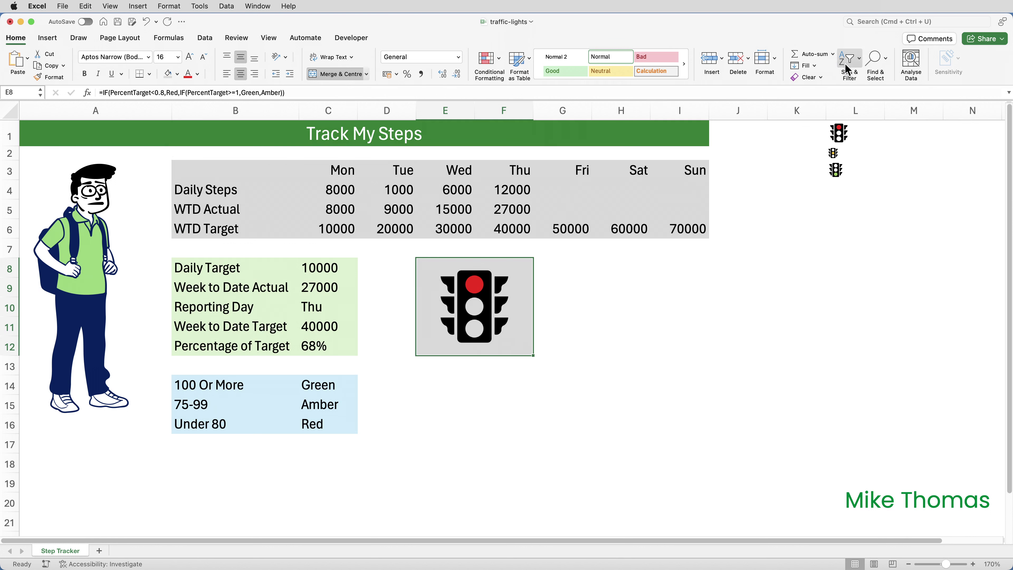
{"action": "left_click", "coordinate": [850, 108]}
{"action": "right_click", "coordinate": [851, 108]}
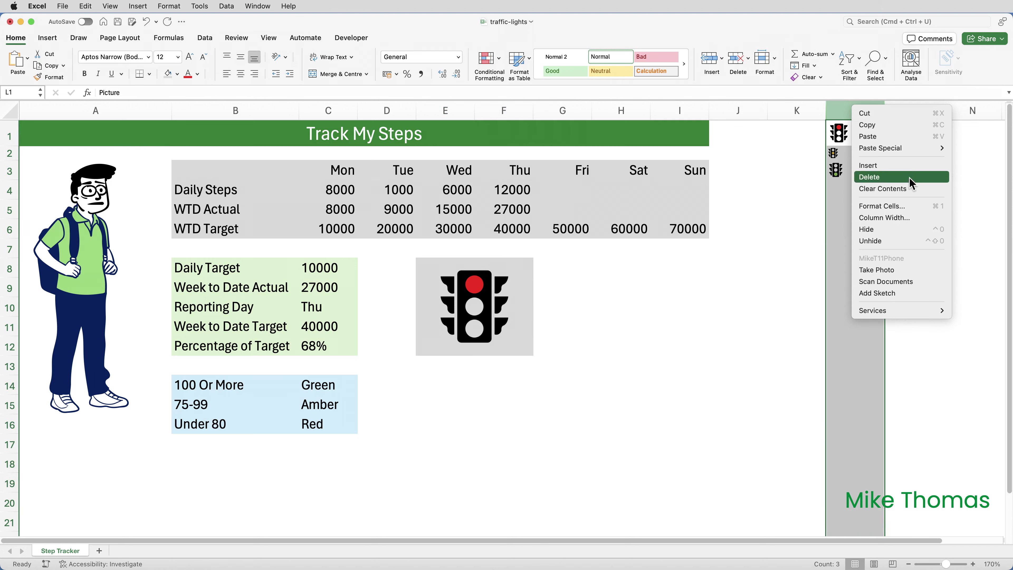
Hide column L and log 20000 steps in G4 (Friday) and 14000 in H4 (Saturday).
{"action": "left_click", "coordinate": [895, 230]}
{"action": "left_click", "coordinate": [578, 310]}
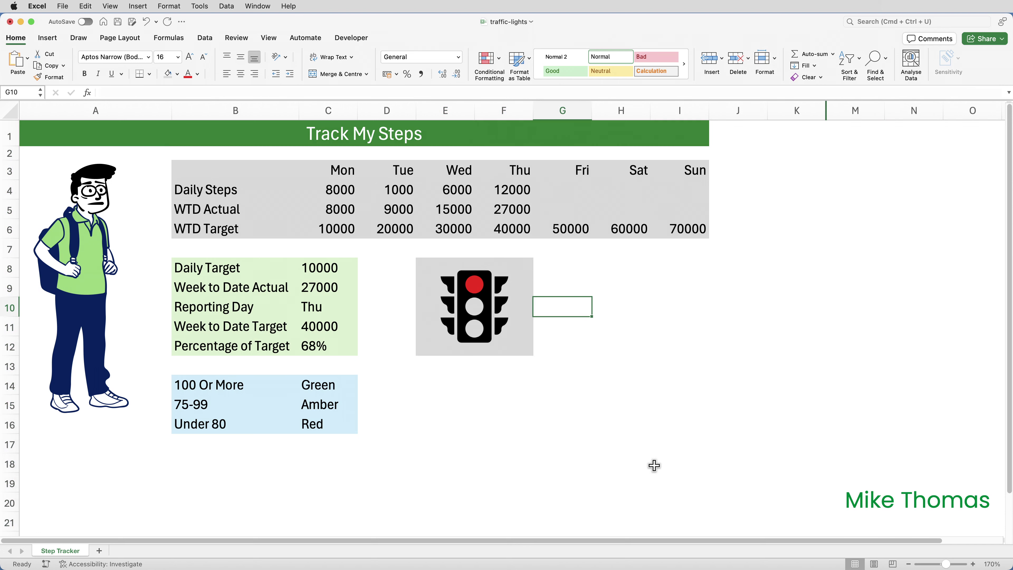
{"action": "left_click", "coordinate": [572, 186]}
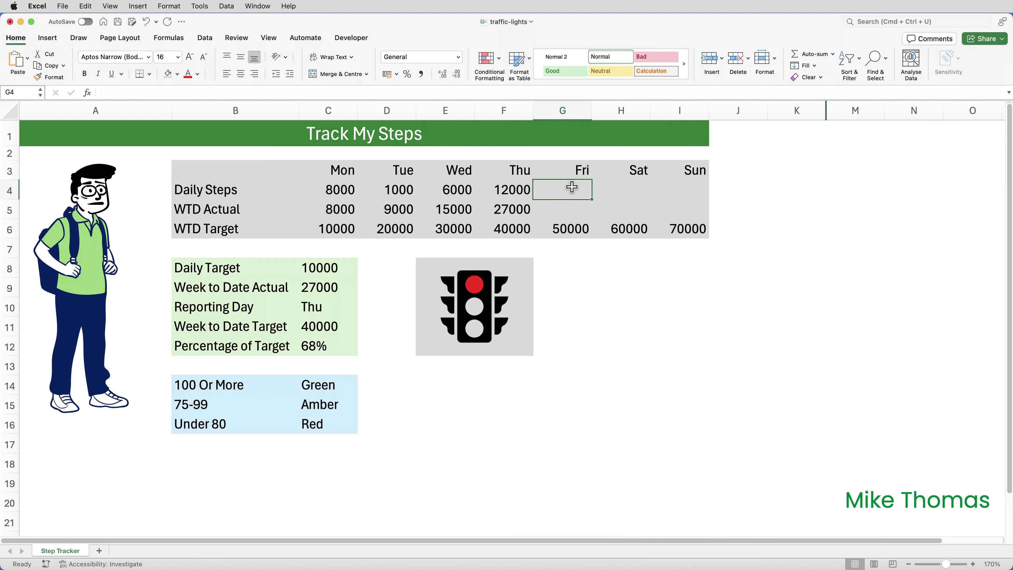
{"action": "type", "text": "20"}
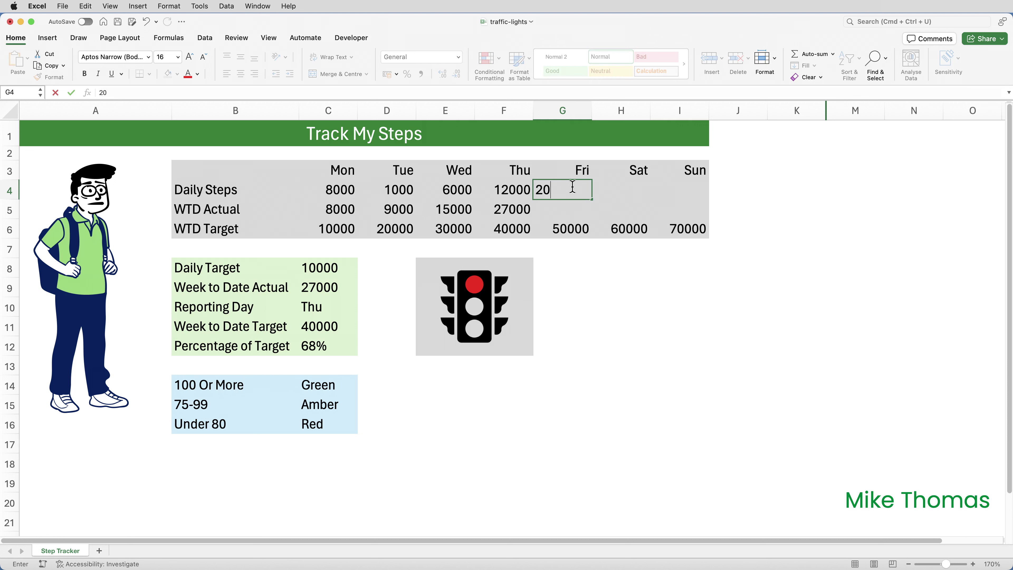
{"action": "type", "text": "000"}
{"action": "key", "text": "Return"}
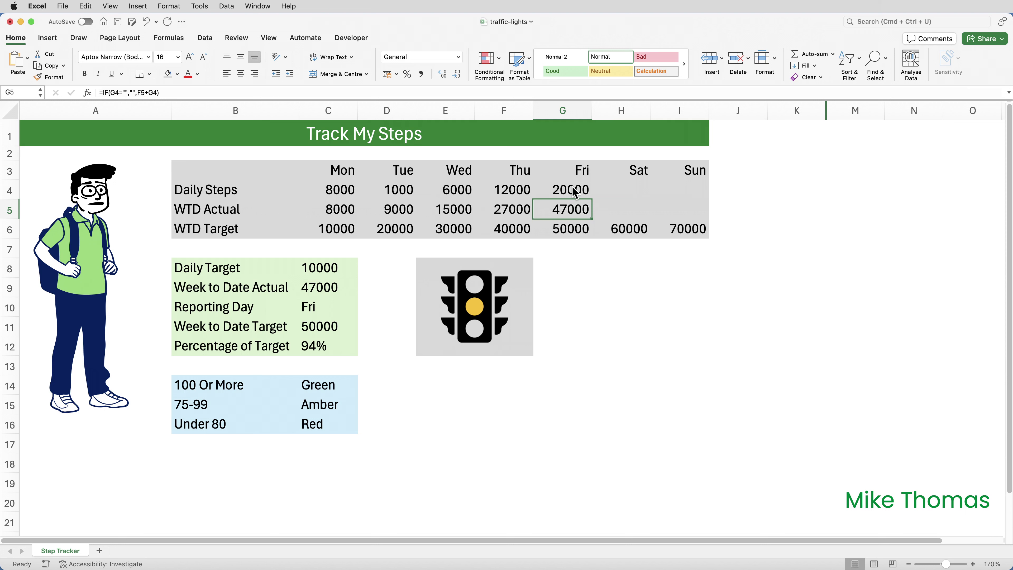
{"action": "left_click", "coordinate": [623, 185]}
{"action": "type", "text": "14"}
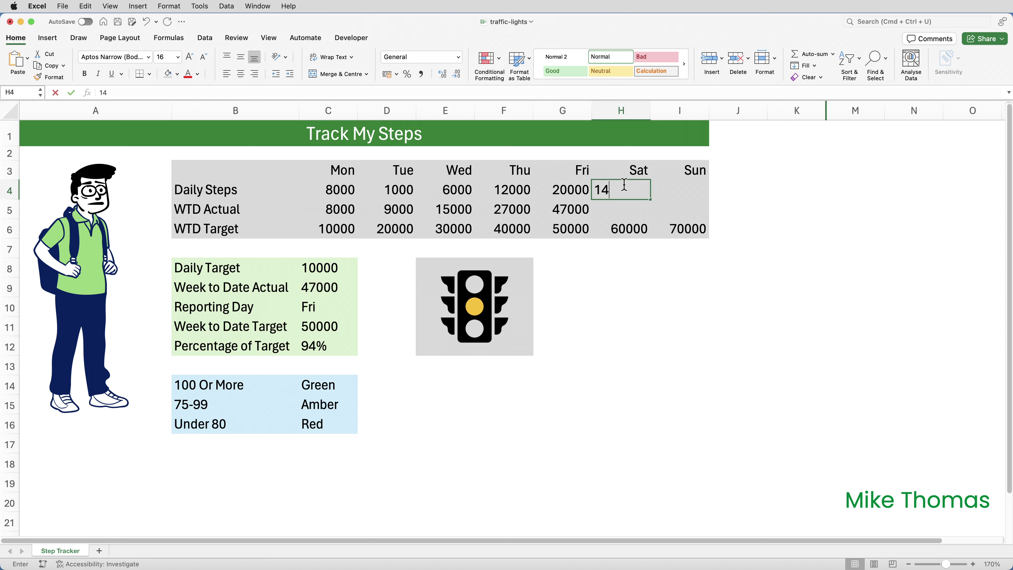
{"action": "type", "text": "000"}
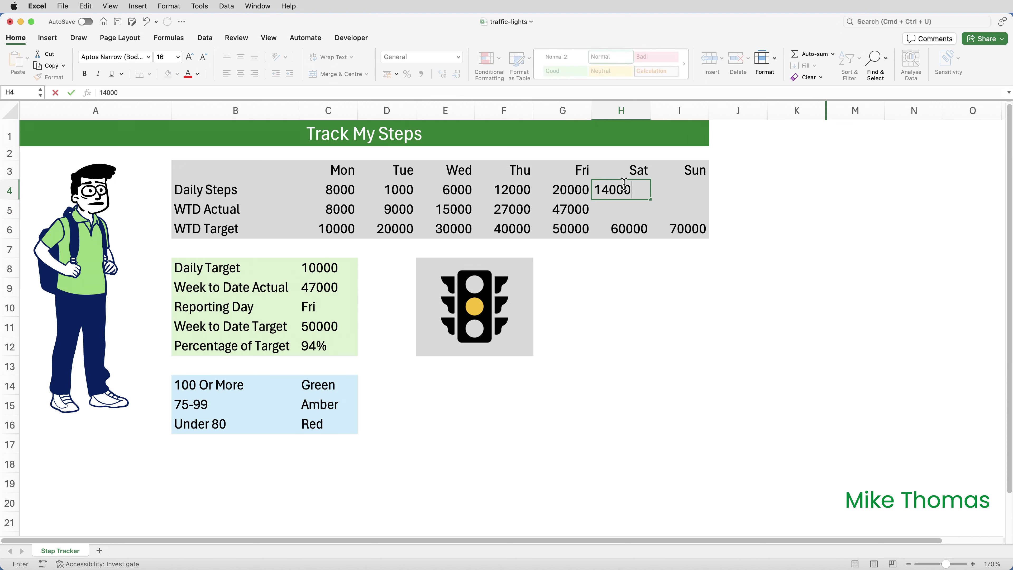
{"action": "key", "text": "Return"}
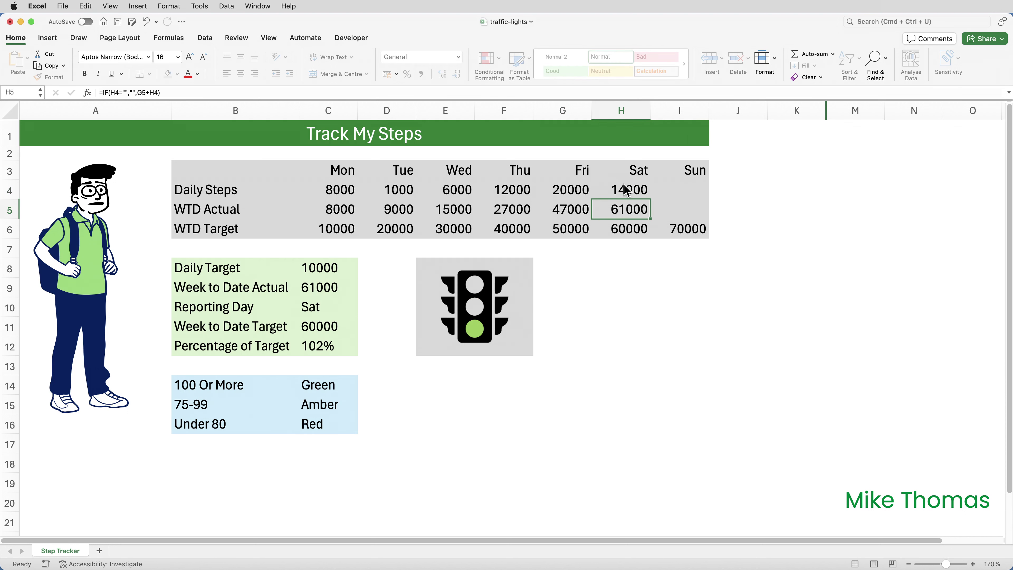